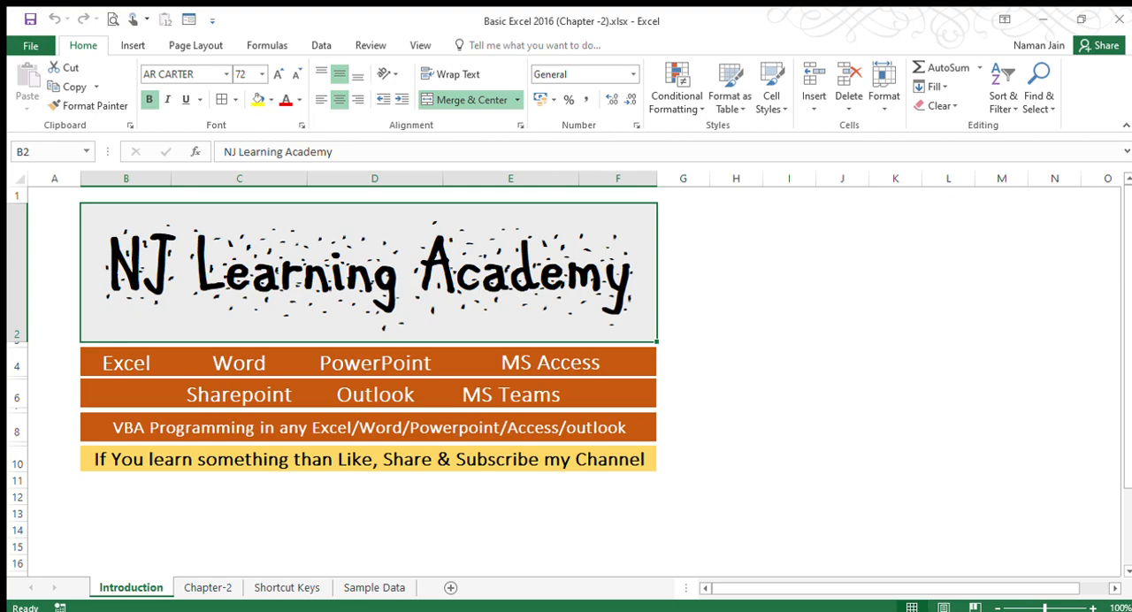
Insert a new worksheet after the Chapter-2 sheet and enter "Test Data" in cell C2.
{"action": "left_click", "coordinate": [213, 587]}
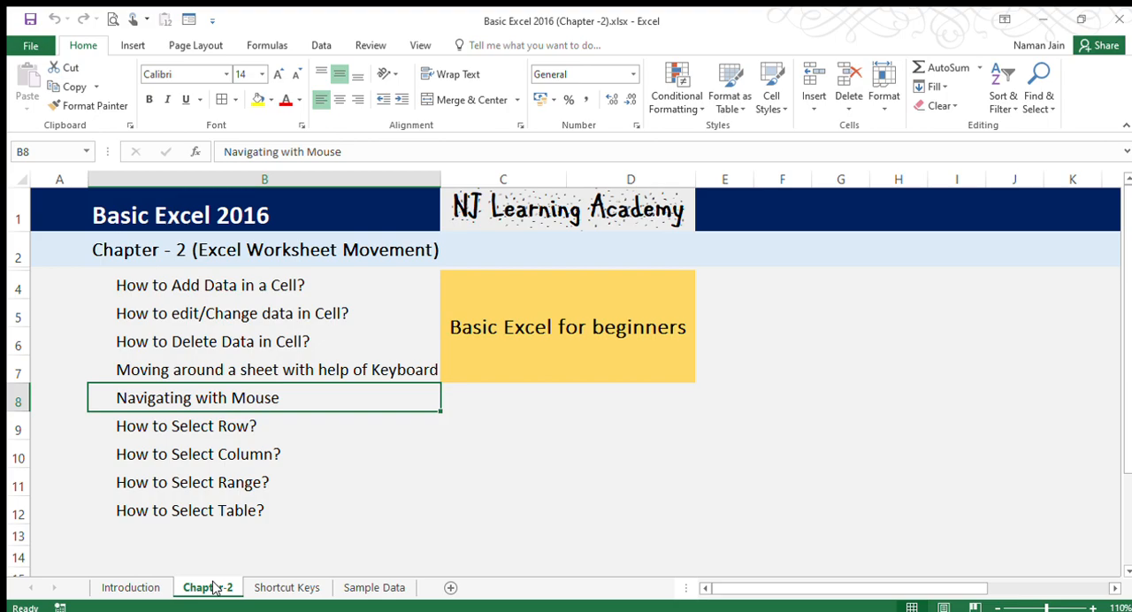
{"action": "left_click", "coordinate": [449, 588]}
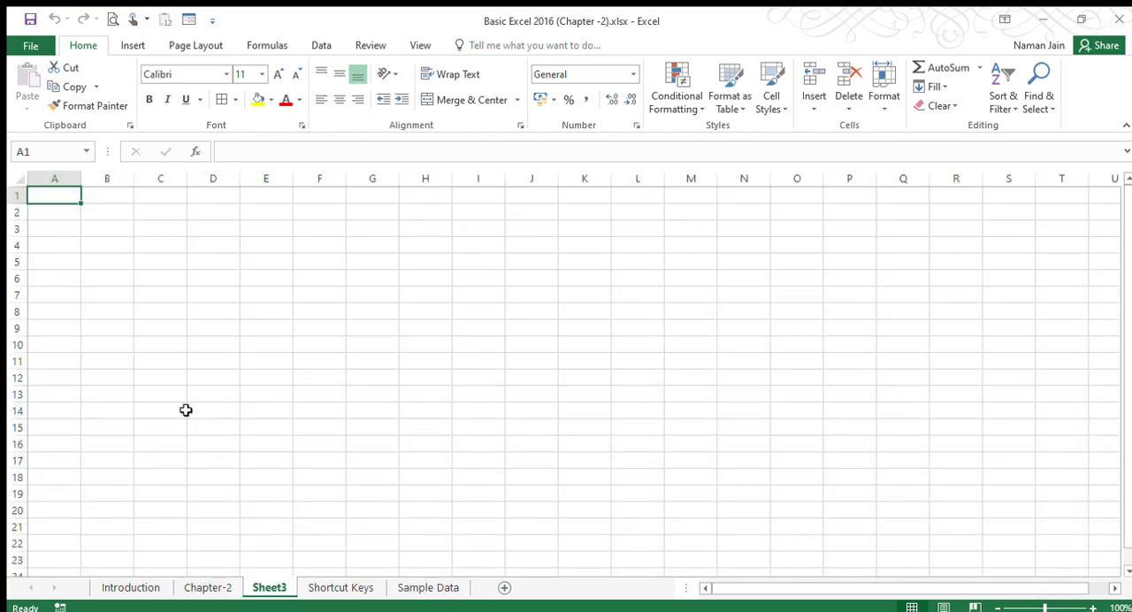
{"action": "left_click", "coordinate": [110, 213]}
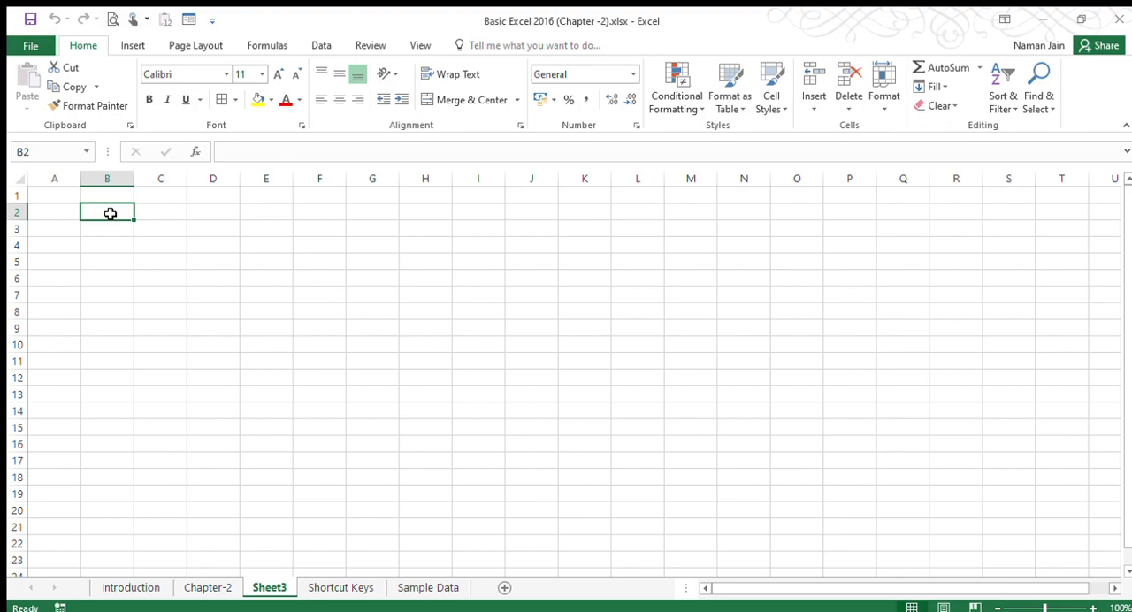
{"action": "left_click", "coordinate": [155, 212]}
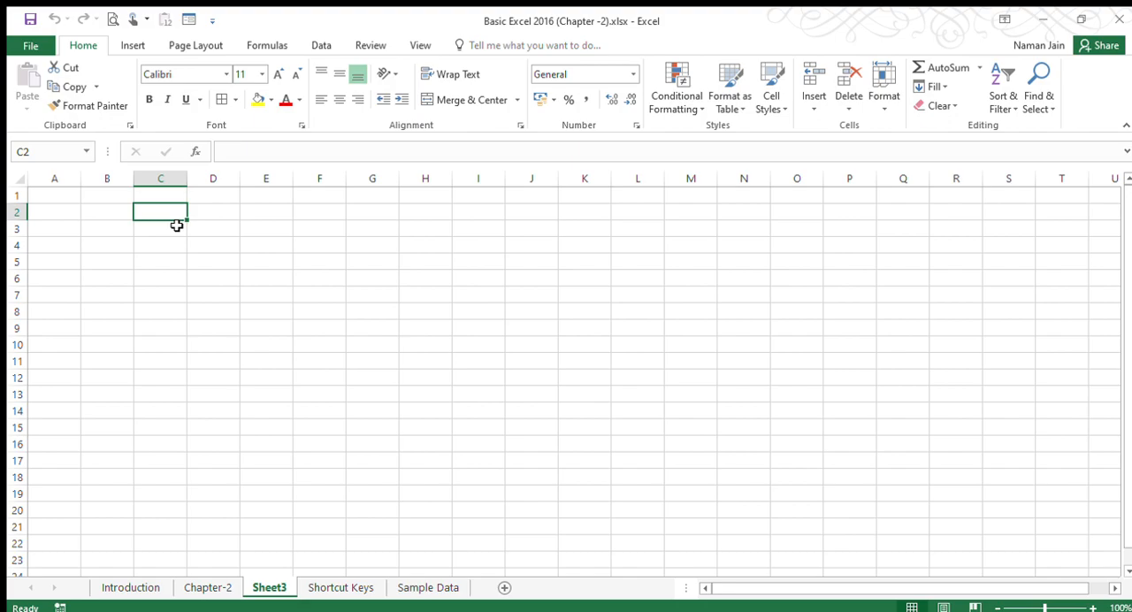
{"action": "type", "text": "Test Data"}
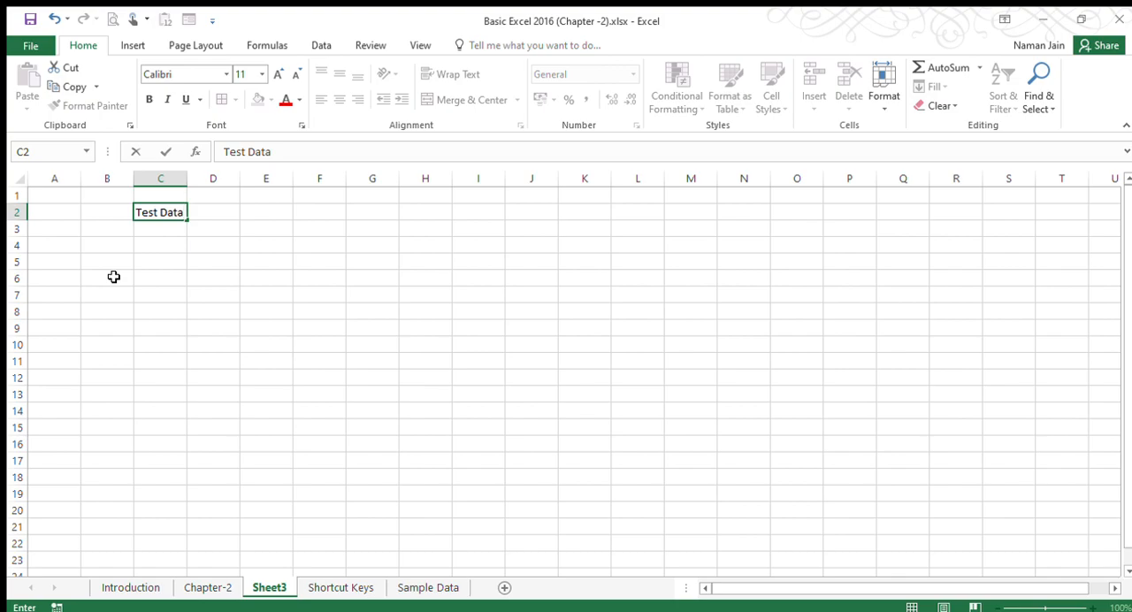
{"action": "key", "text": "Return"}
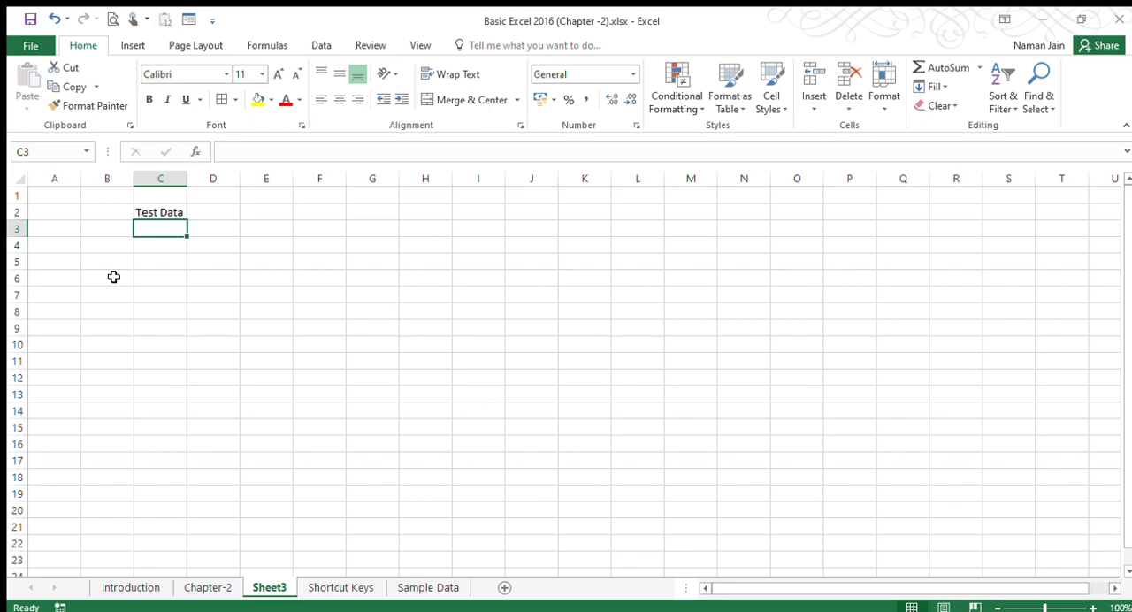
Enter "Testdata" in cell C3, directly below the first entry.
{"action": "type", "text": "Test "}
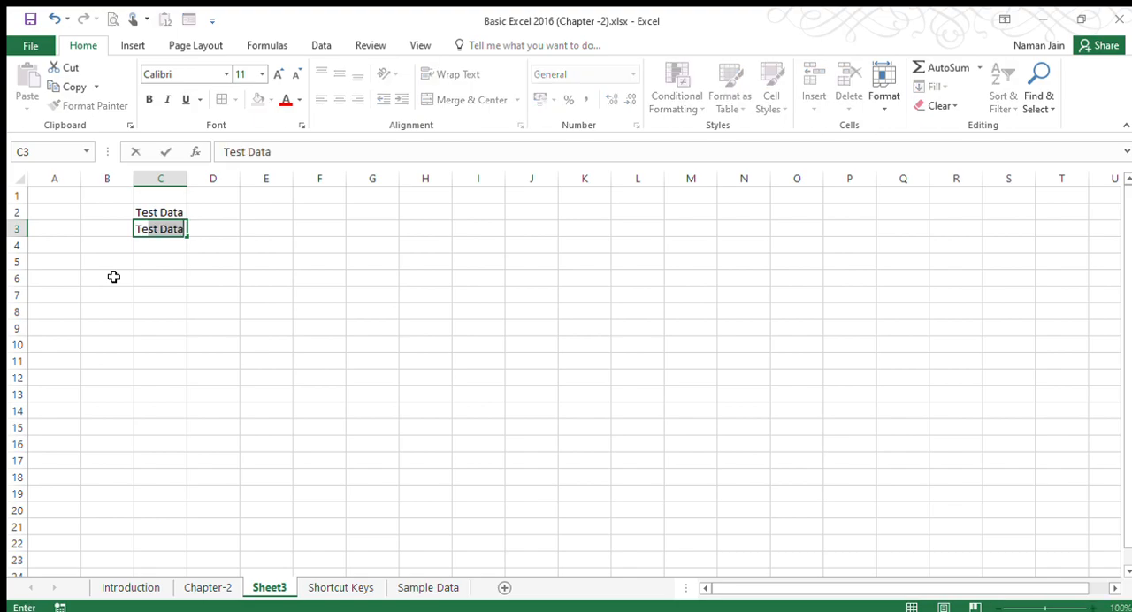
{"action": "type", "text": "data"}
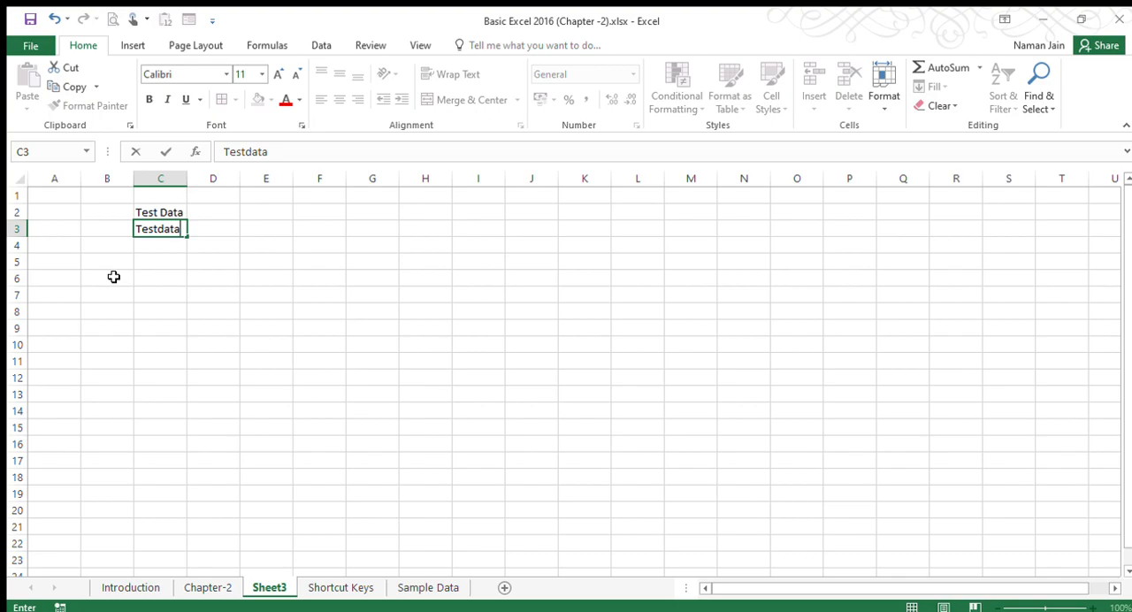
{"action": "left_click", "coordinate": [212, 235]}
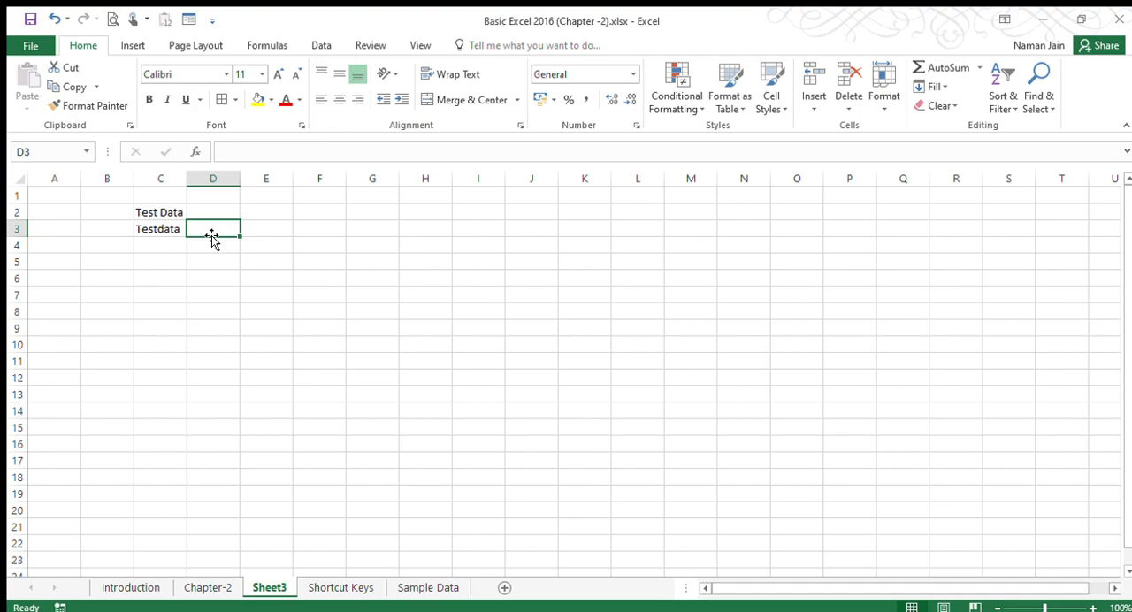
Try the formula =test in cell D3, then a reference to D2, and clear the cell again.
{"action": "type", "text": "=test"}
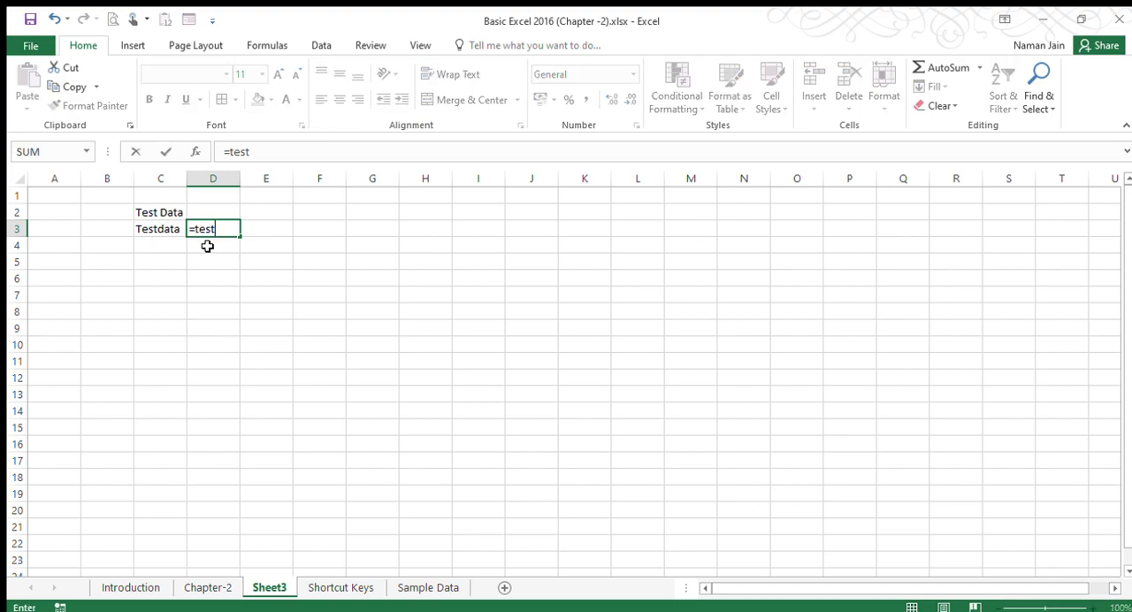
{"action": "key", "text": "Return"}
{"action": "left_click", "coordinate": [209, 229]}
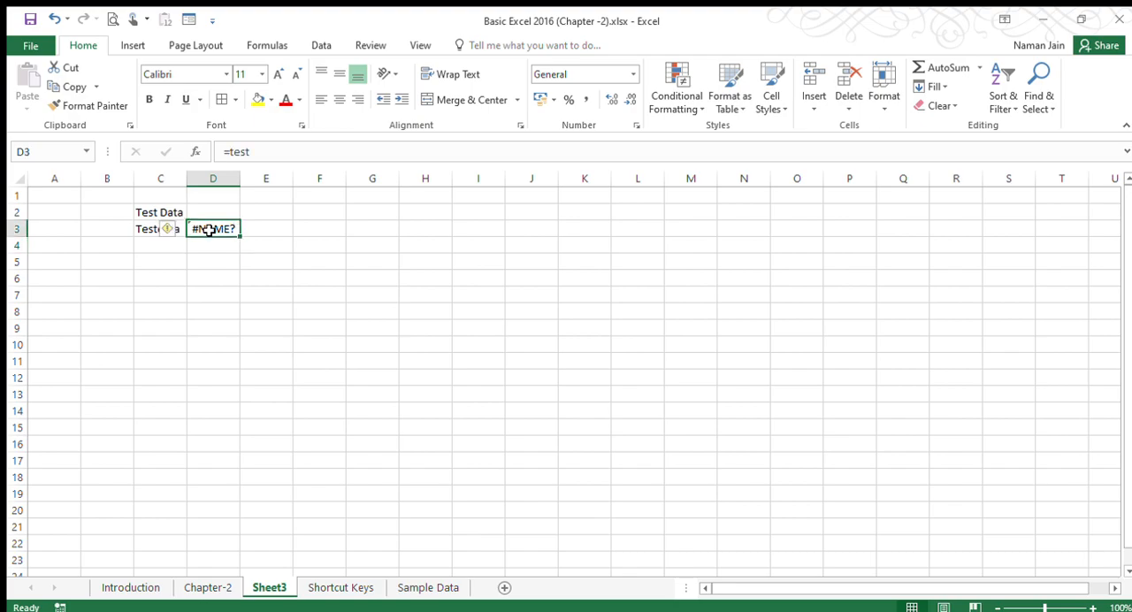
{"action": "left_click_drag", "start_coordinate": [250, 151], "coordinate": [231, 152]}
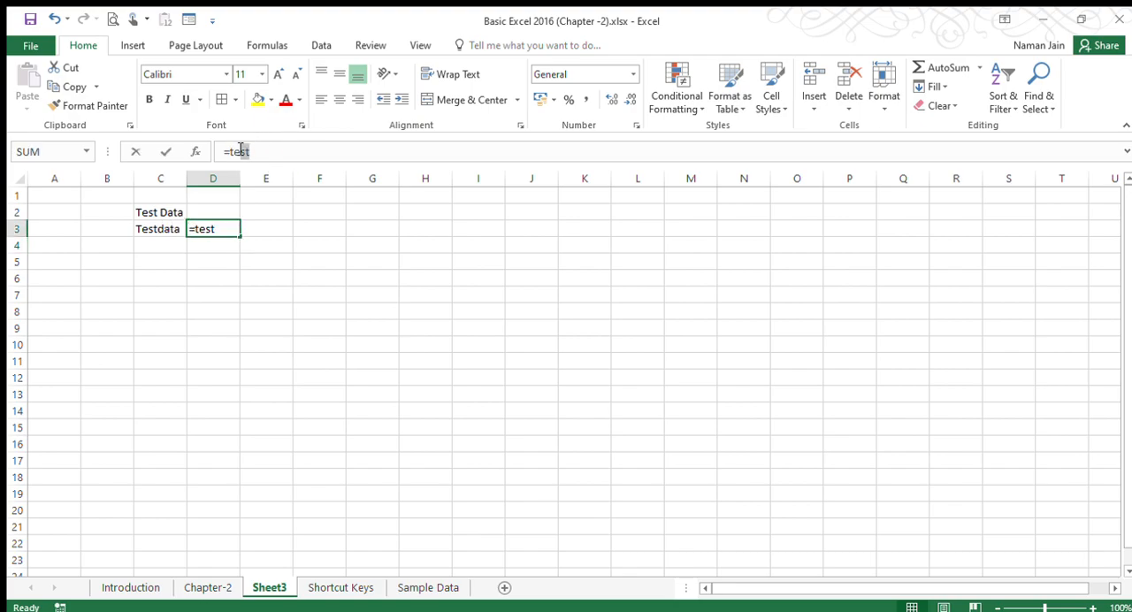
{"action": "left_click", "coordinate": [205, 213]}
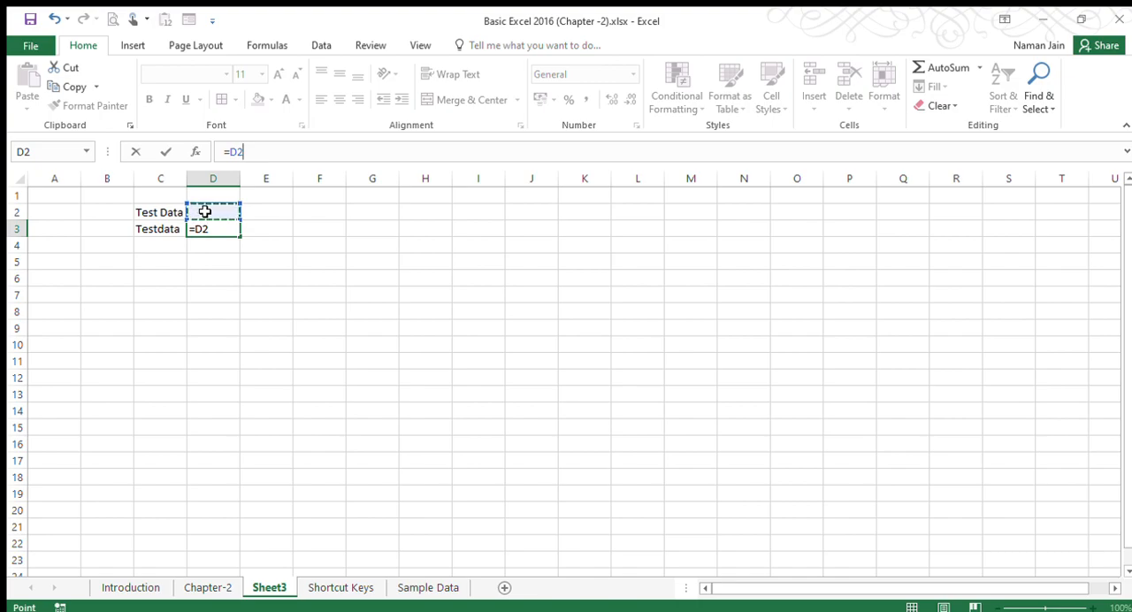
{"action": "key", "text": "Escape"}
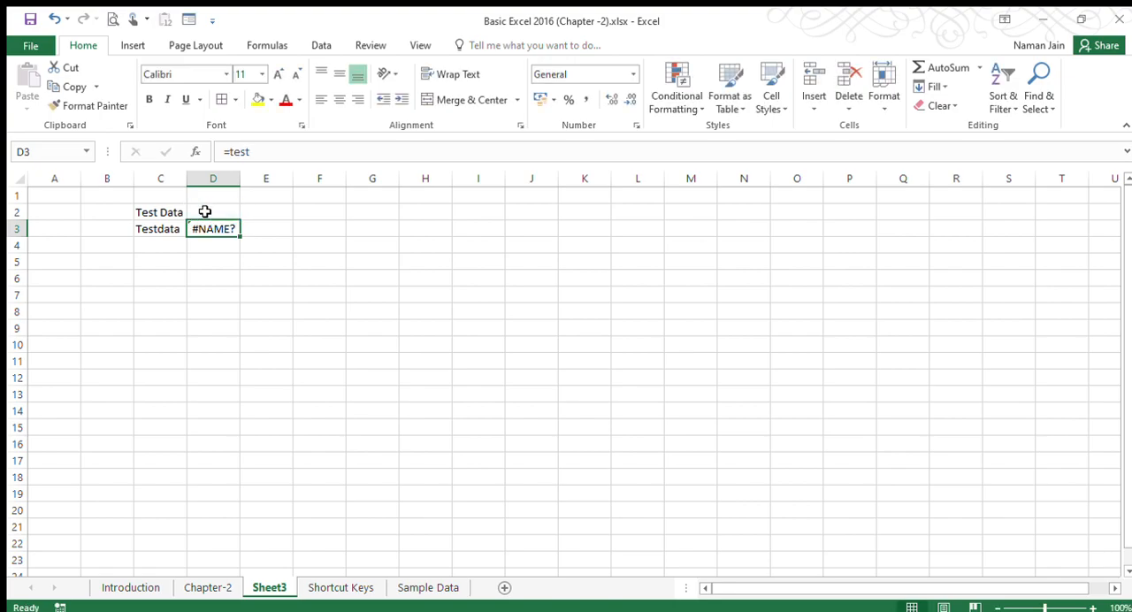
{"action": "key", "text": "Delete"}
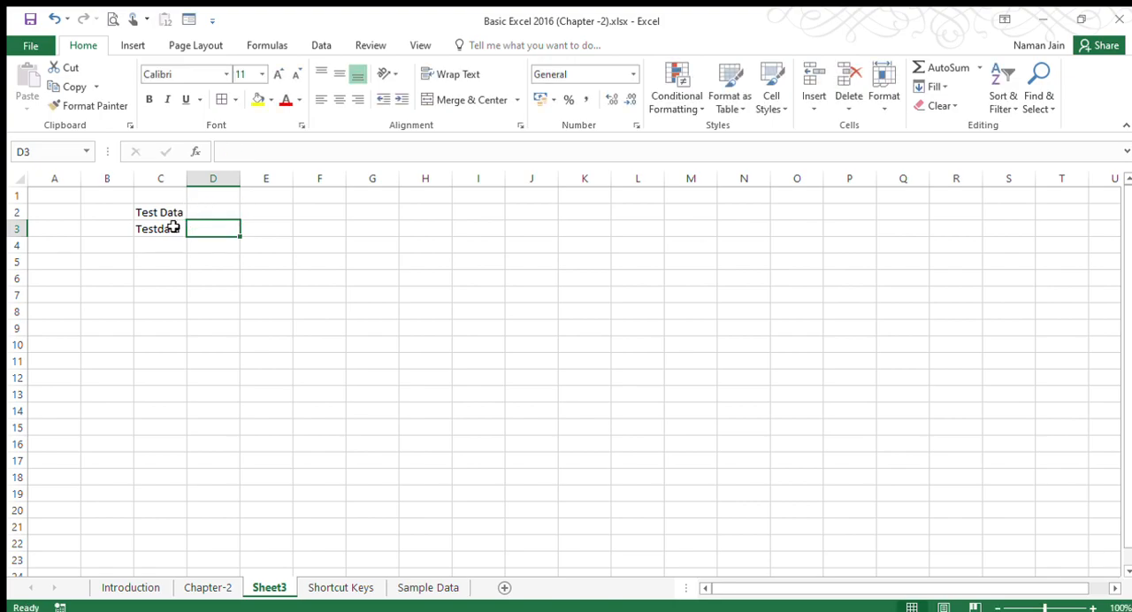
Replace the content of cell C3 with "Test data".
{"action": "left_click", "coordinate": [172, 228]}
{"action": "type", "text": "Test dat"}
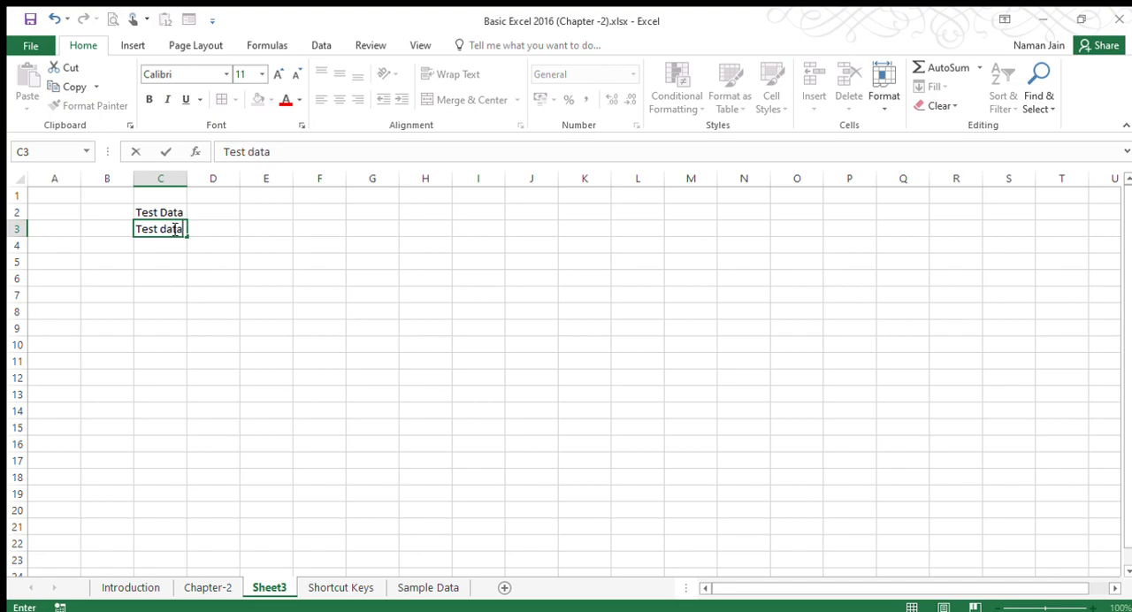
{"action": "key", "text": "Return"}
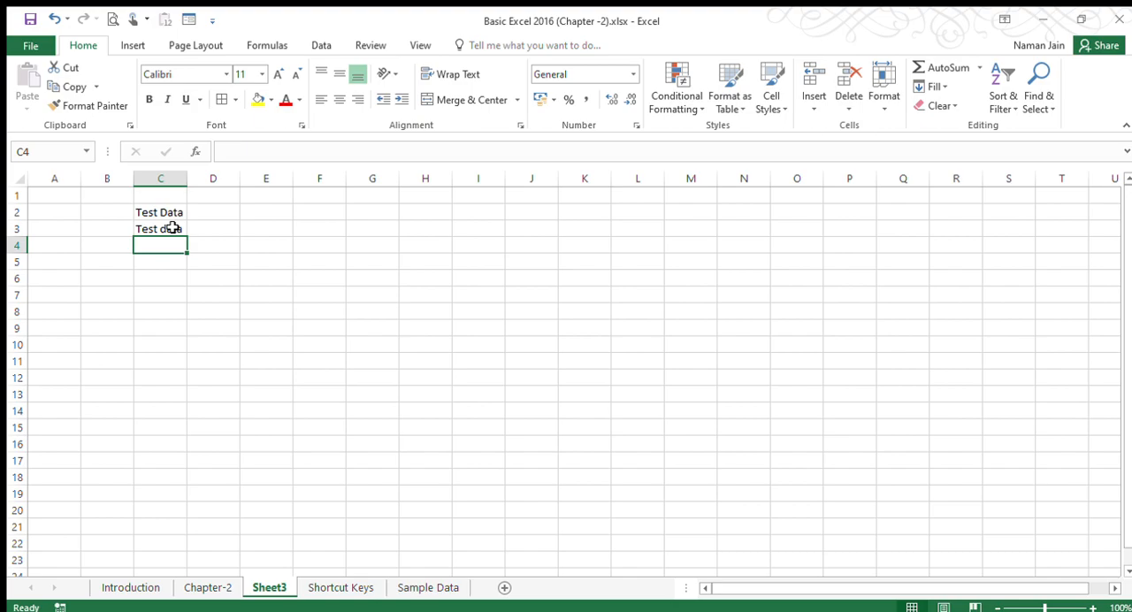
{"action": "type", "text": "Test data"}
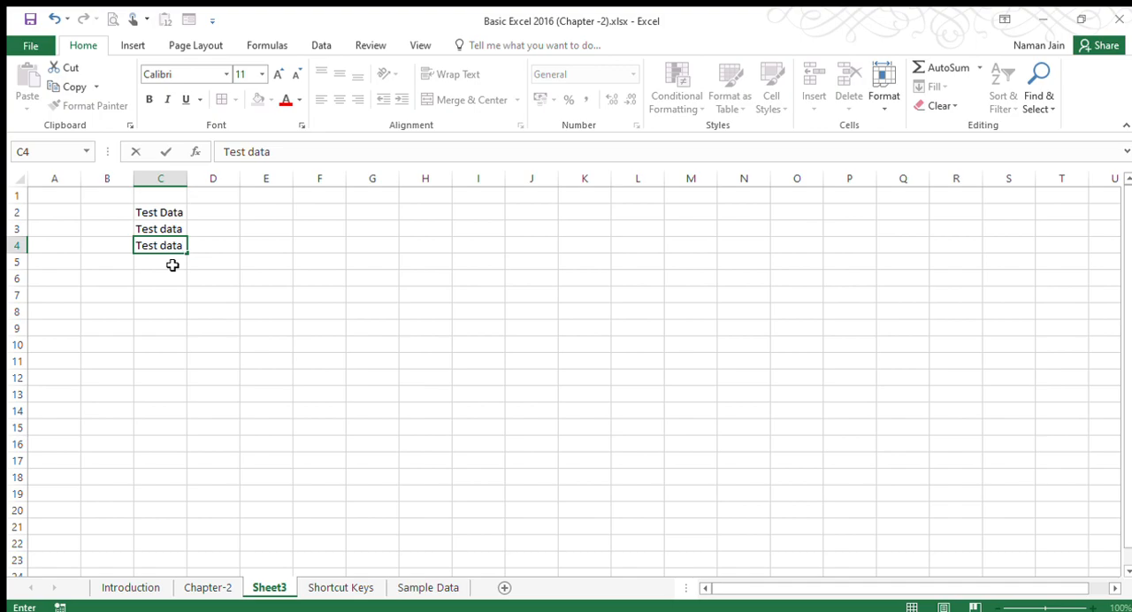
{"action": "key", "text": "Escape"}
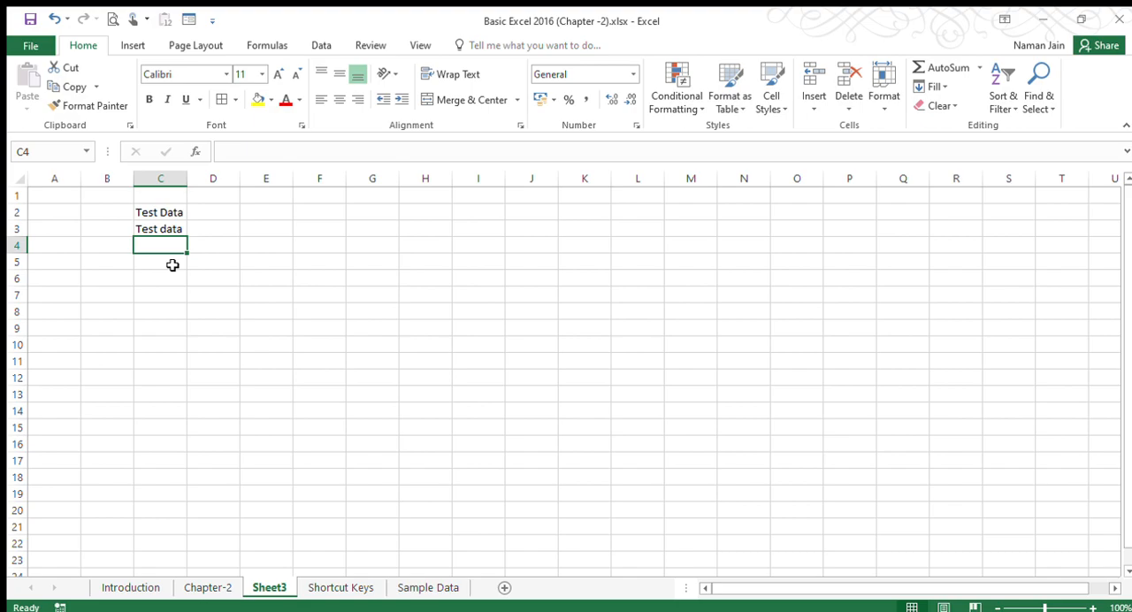
Overwrite the content of cell C2 with "Changed Data".
{"action": "left_click", "coordinate": [158, 213]}
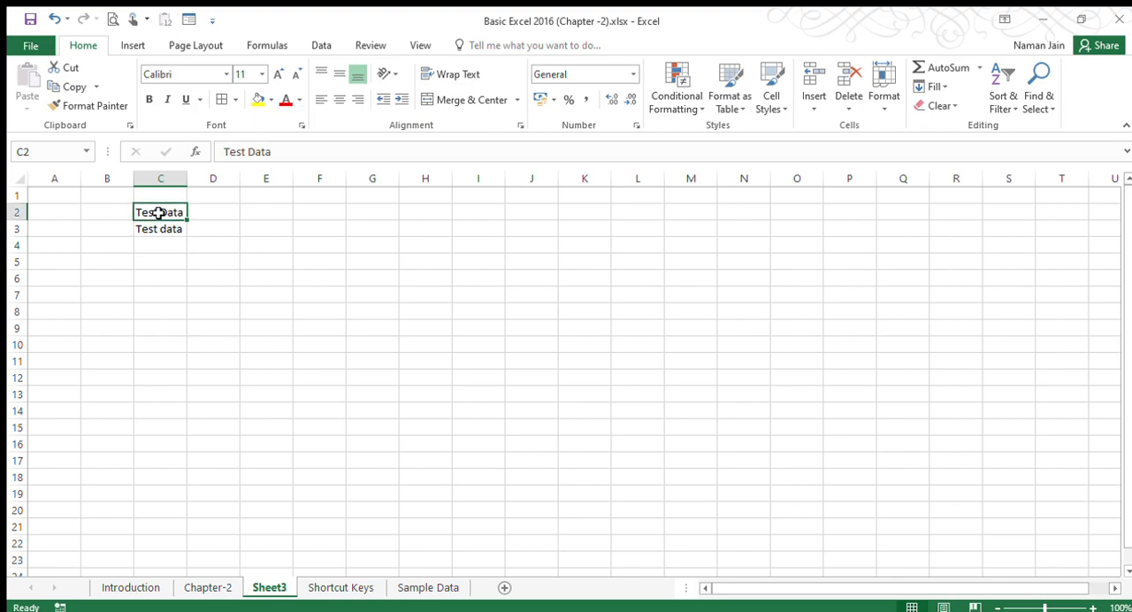
{"action": "type", "text": "Ch"}
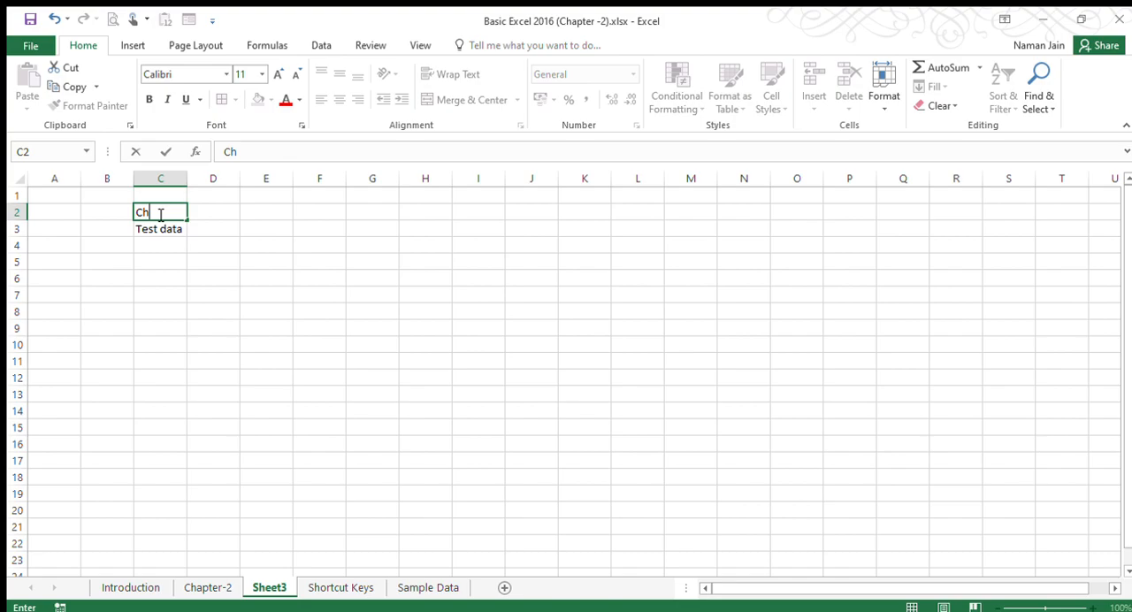
{"action": "type", "text": "anged Data"}
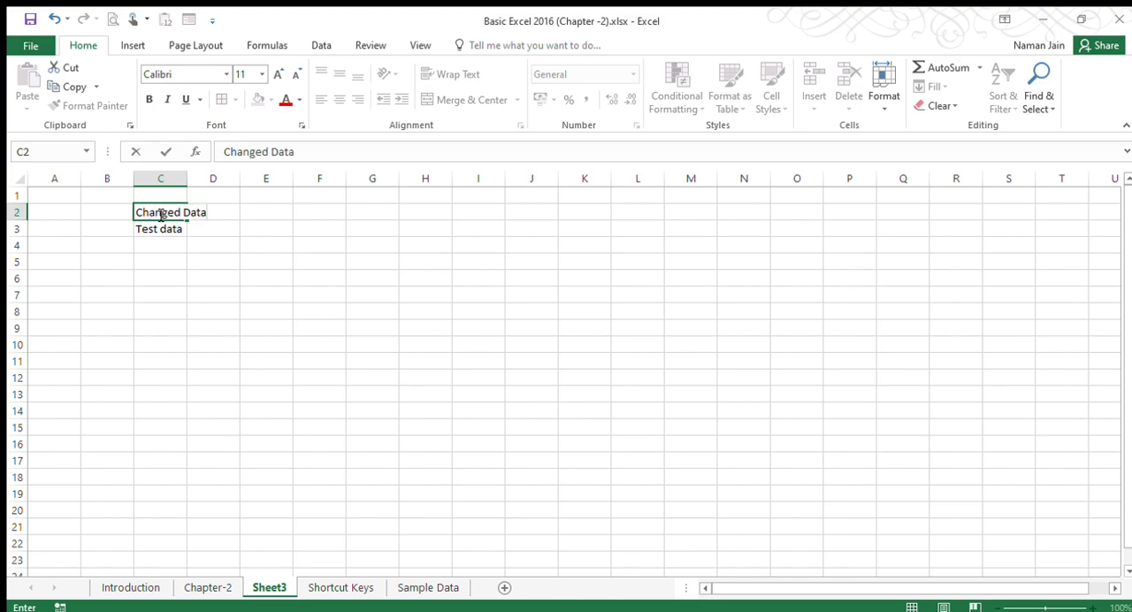
{"action": "left_click", "coordinate": [192, 181]}
{"action": "key", "text": "Down"}
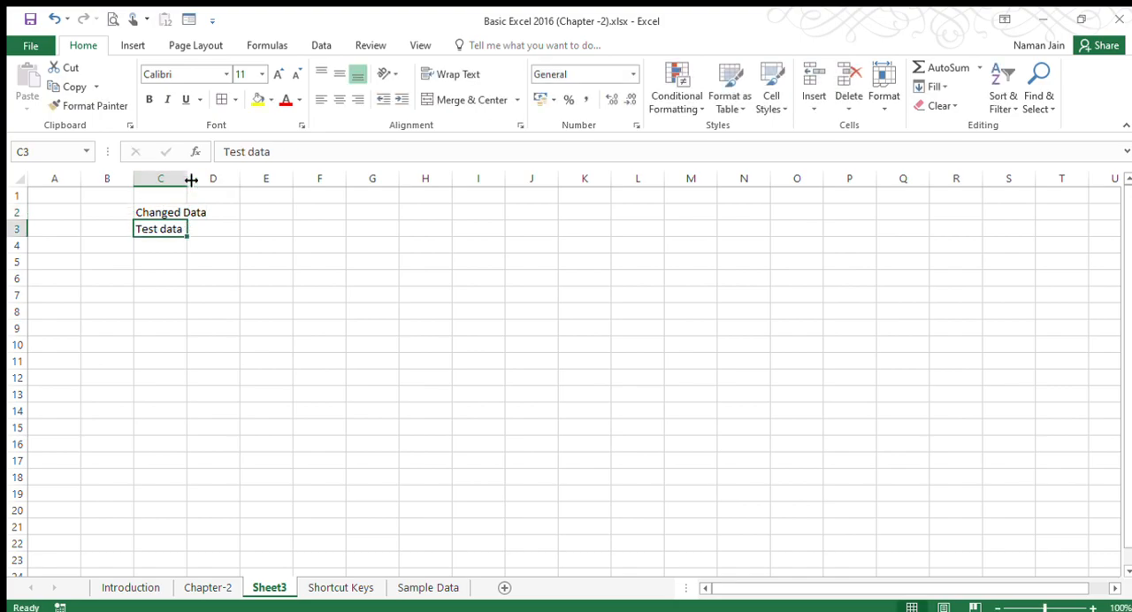
Autofit the width of column C to its contents and delete the data in cell C3.
{"action": "double_click", "coordinate": [191, 181]}
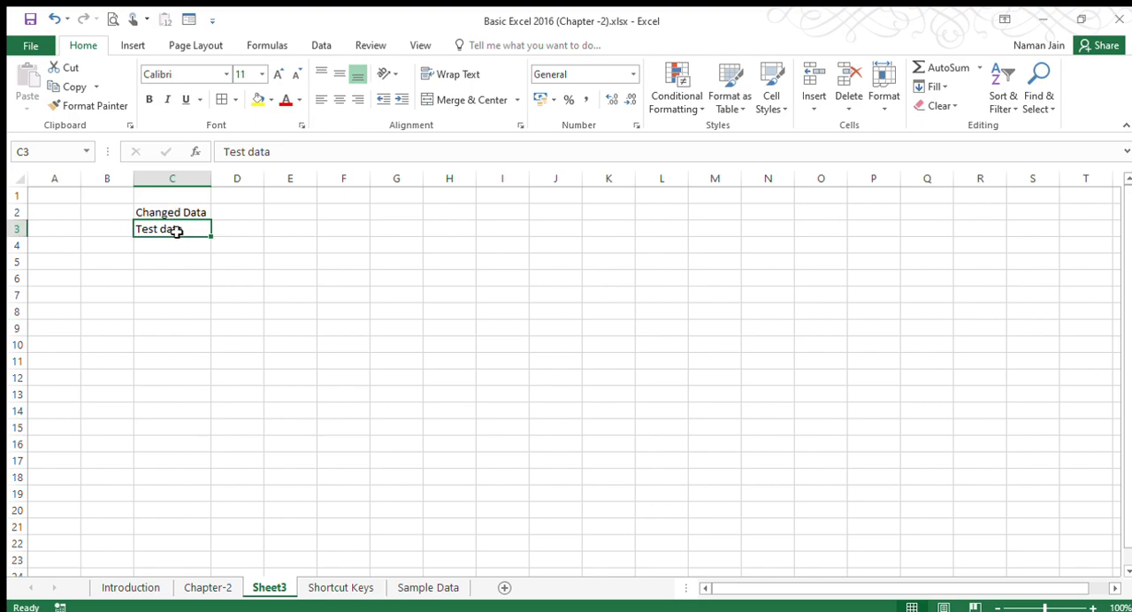
{"action": "key", "text": "Delete"}
Open the Sample Data sheet and examine the subject marks table across its columns and down to its last row.
{"action": "left_click", "coordinate": [401, 590]}
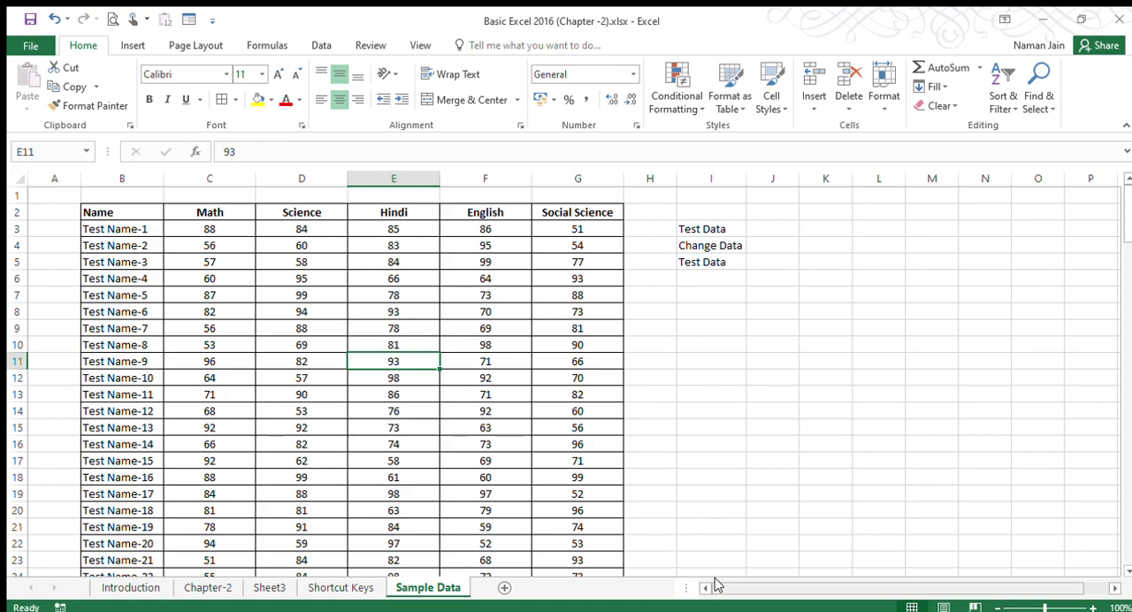
{"action": "left_click_drag", "start_coordinate": [715, 588], "coordinate": [619, 595]}
{"action": "left_click_drag", "start_coordinate": [1035, 589], "coordinate": [1058, 590]}
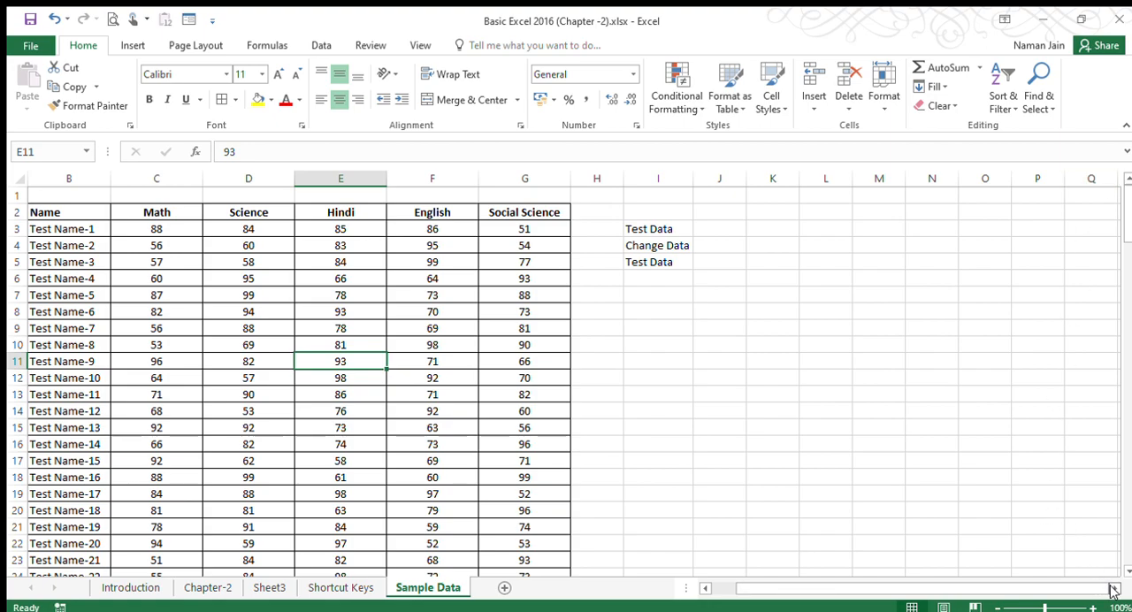
{"action": "left_click_drag", "start_coordinate": [1113, 590], "coordinate": [809, 588]}
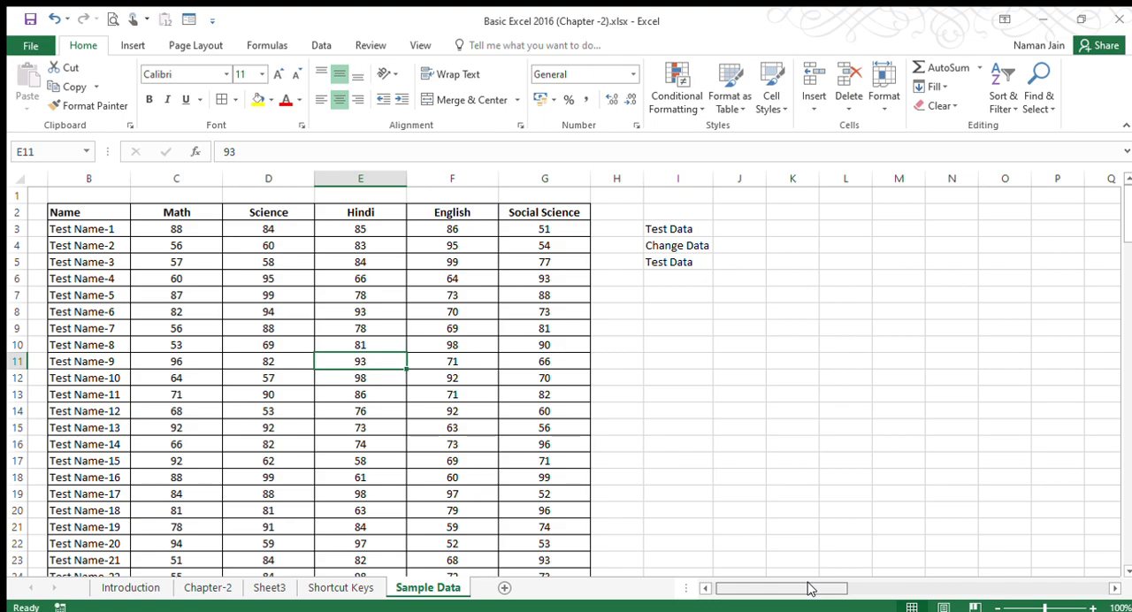
{"action": "left_click", "coordinate": [453, 282]}
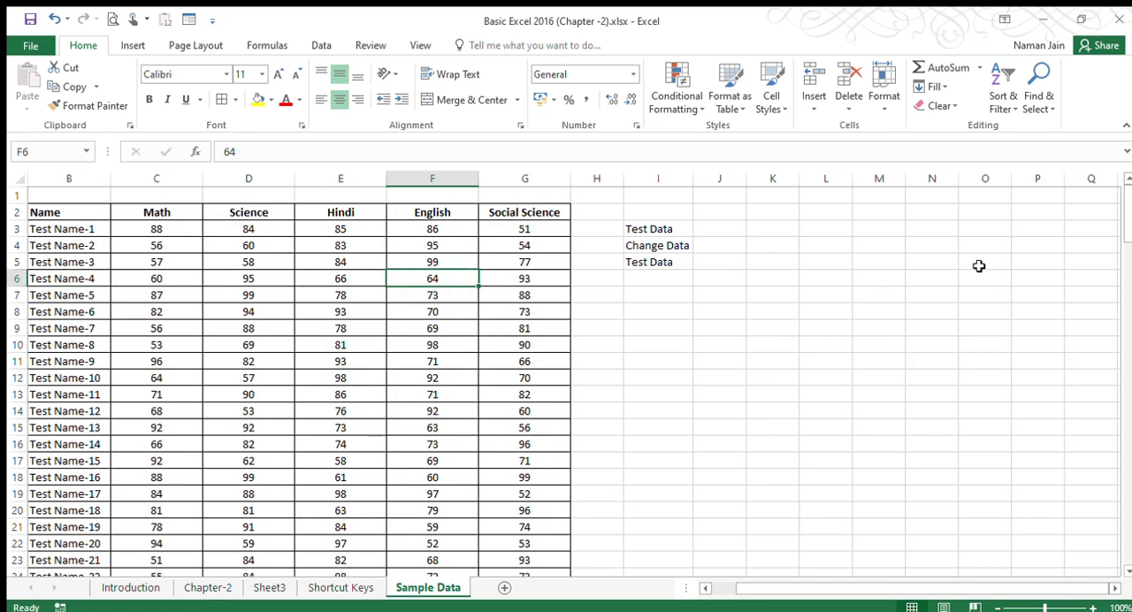
{"action": "scroll", "coordinate": [1128, 218], "scroll_direction": "down", "scroll_amount": 3}
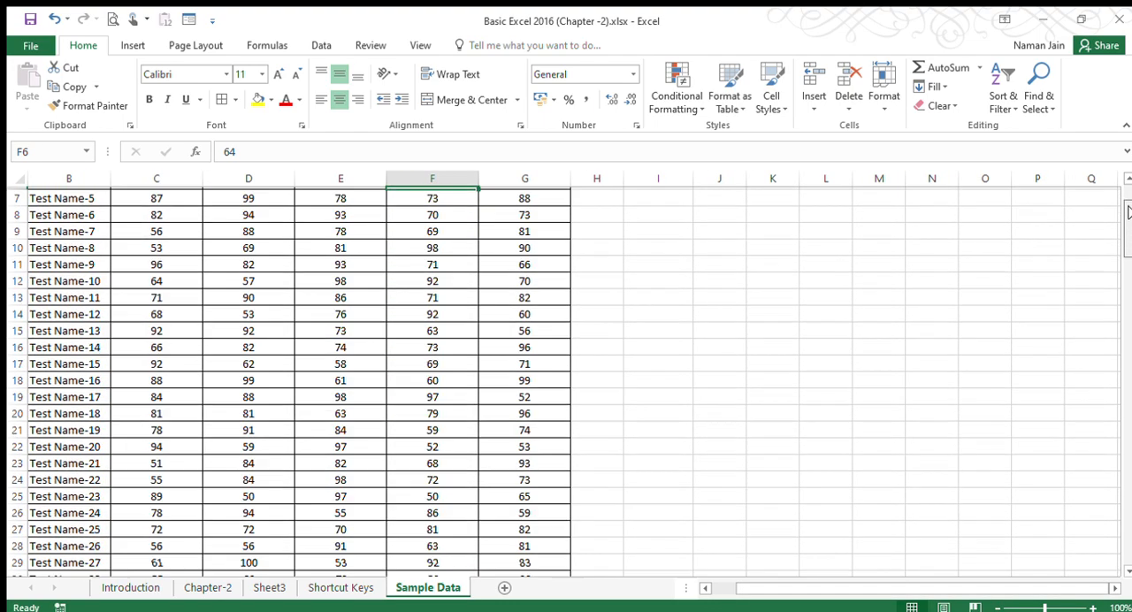
{"action": "left_click_drag", "start_coordinate": [1130, 219], "coordinate": [1119, 540]}
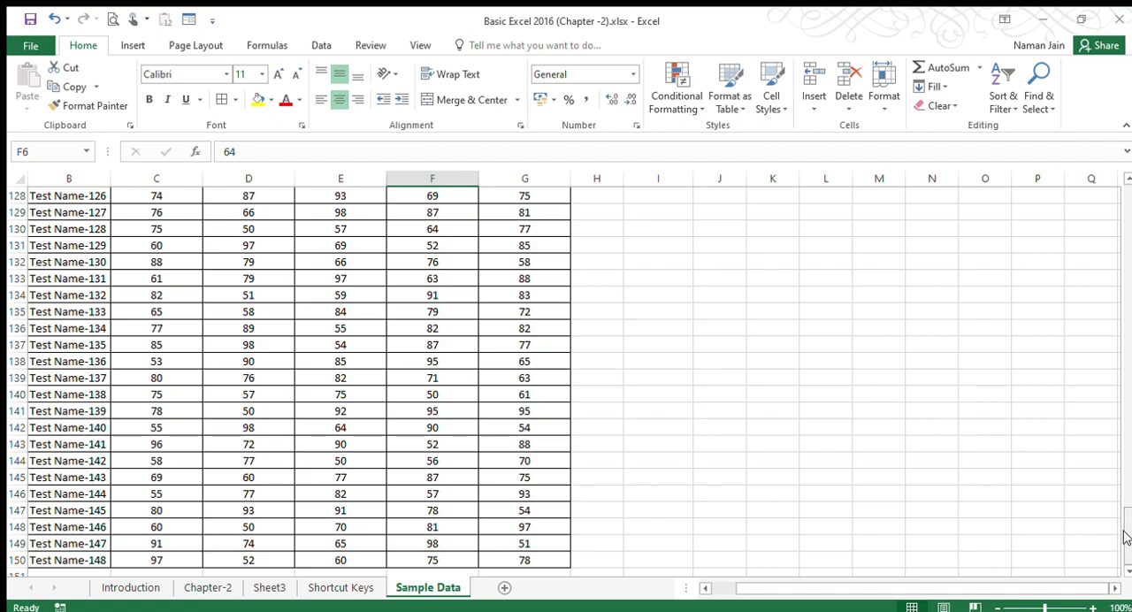
{"action": "left_click_drag", "start_coordinate": [1126, 571], "coordinate": [1125, 203]}
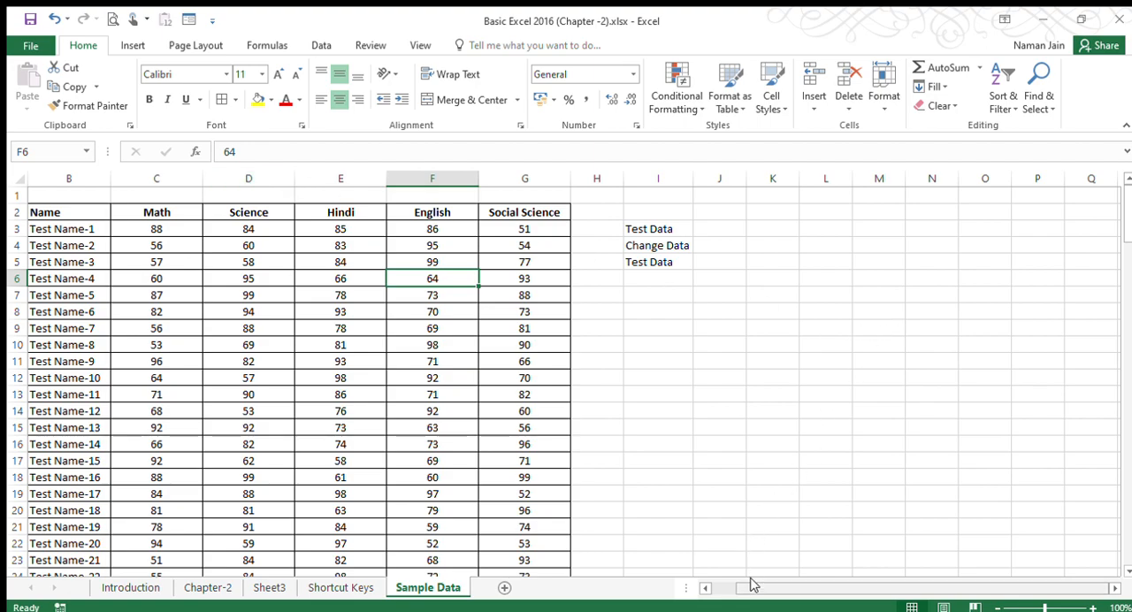
Select cell A1 on the Sample Data sheet and move the selection one cell at a time via A2 to B2.
{"action": "left_click_drag", "start_coordinate": [750, 583], "coordinate": [595, 594]}
{"action": "left_click", "coordinate": [54, 202]}
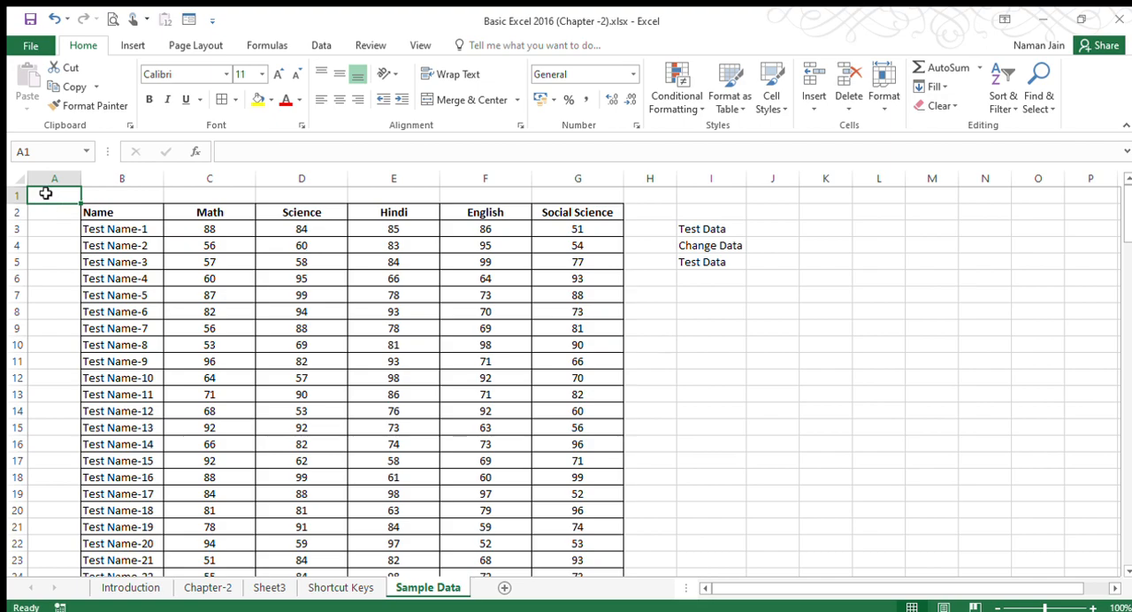
{"action": "key", "text": "Down"}
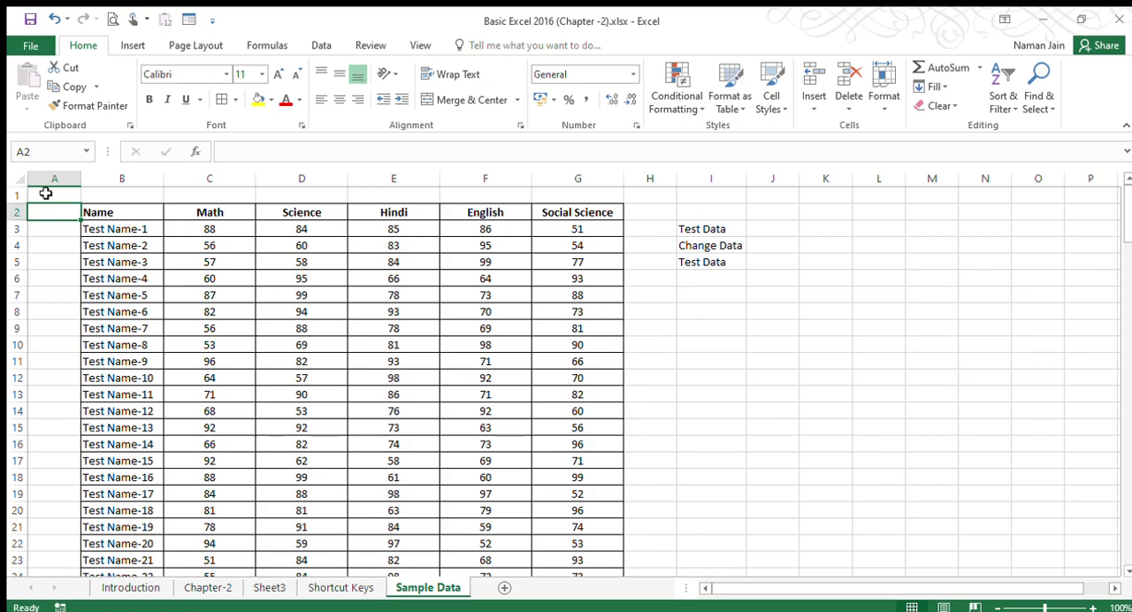
{"action": "key", "text": "Right"}
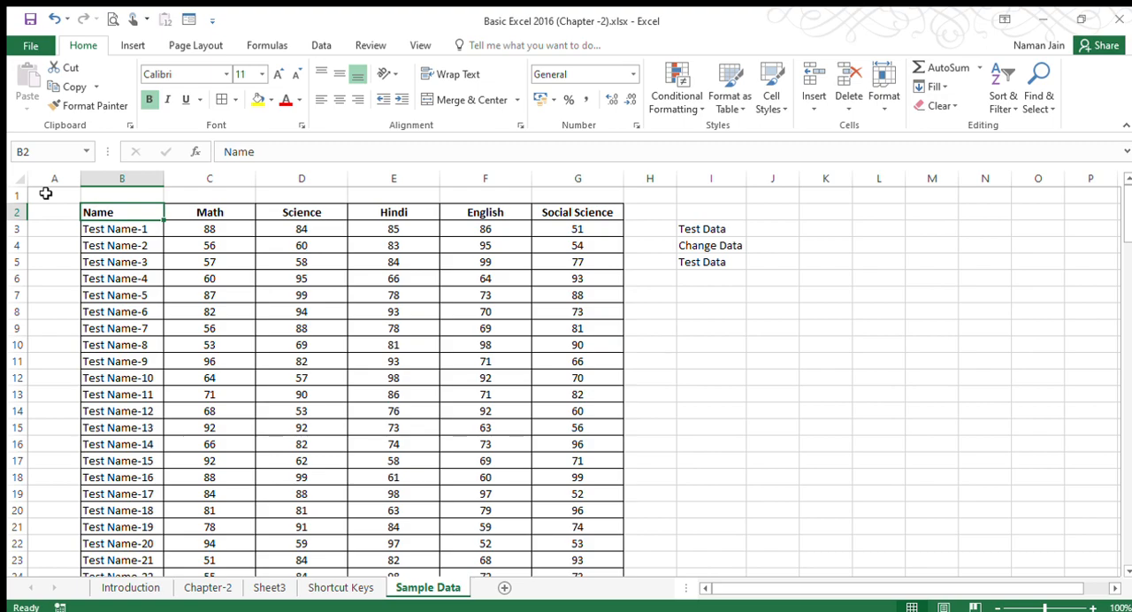
Move the selection to B1 and A1, and view the marks table down to its last row and back.
{"action": "key", "text": "Up"}
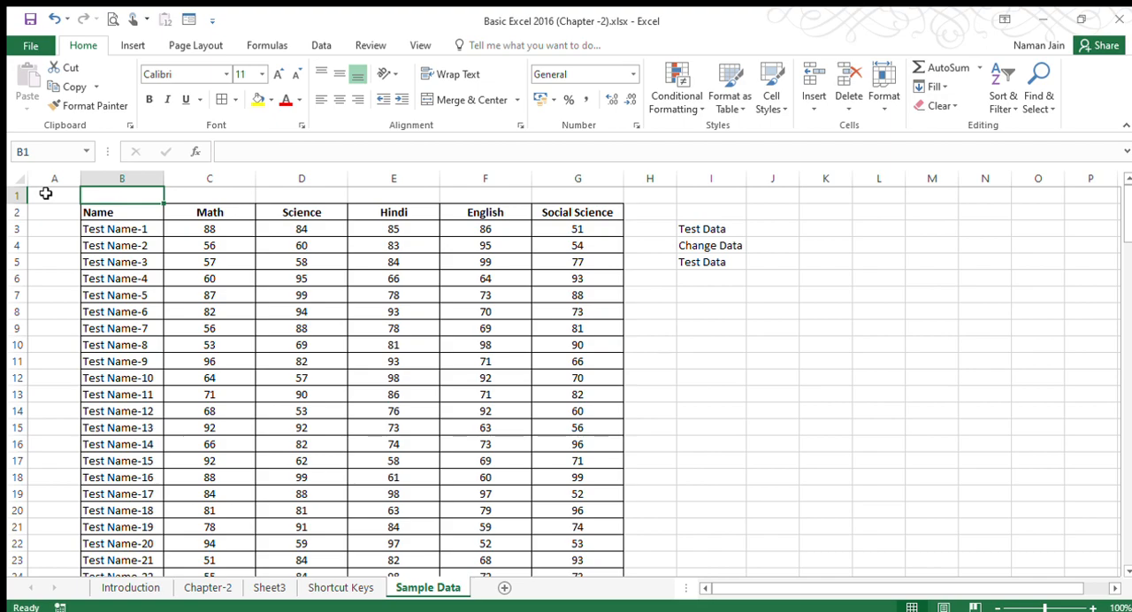
{"action": "left_click", "coordinate": [46, 192]}
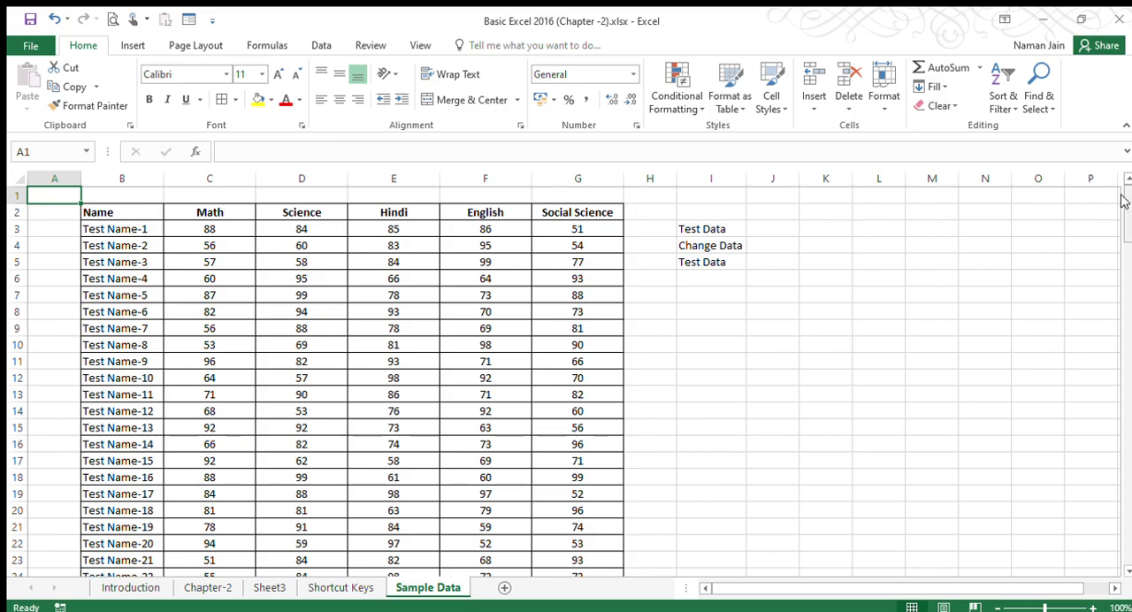
{"action": "left_click_drag", "start_coordinate": [1123, 203], "coordinate": [1122, 571]}
{"action": "left_click", "coordinate": [1124, 569]}
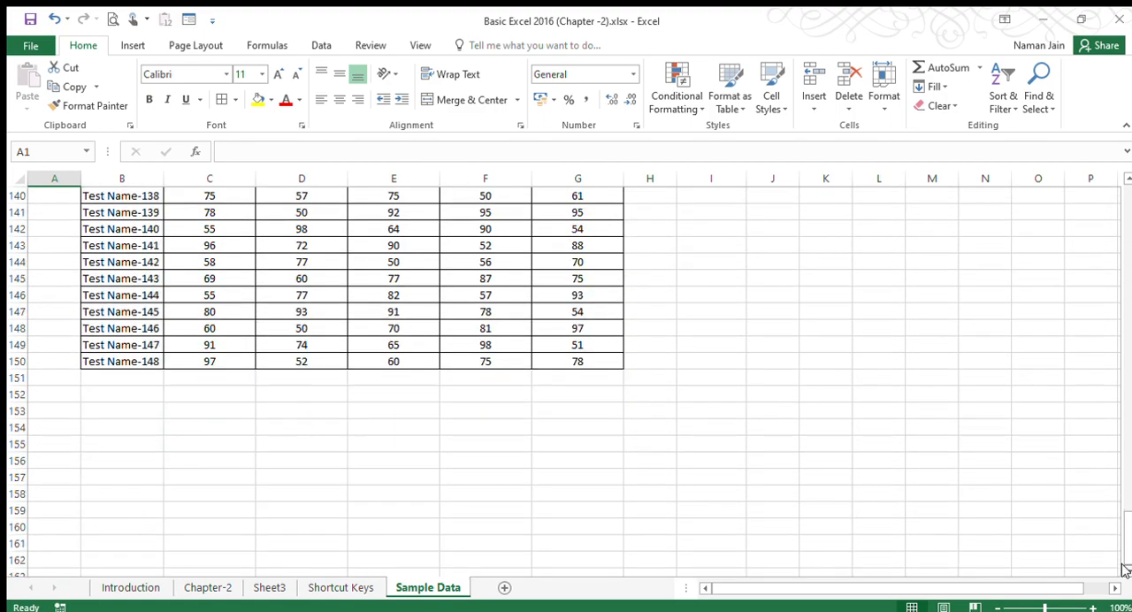
{"action": "left_click_drag", "start_coordinate": [1124, 569], "coordinate": [1125, 205]}
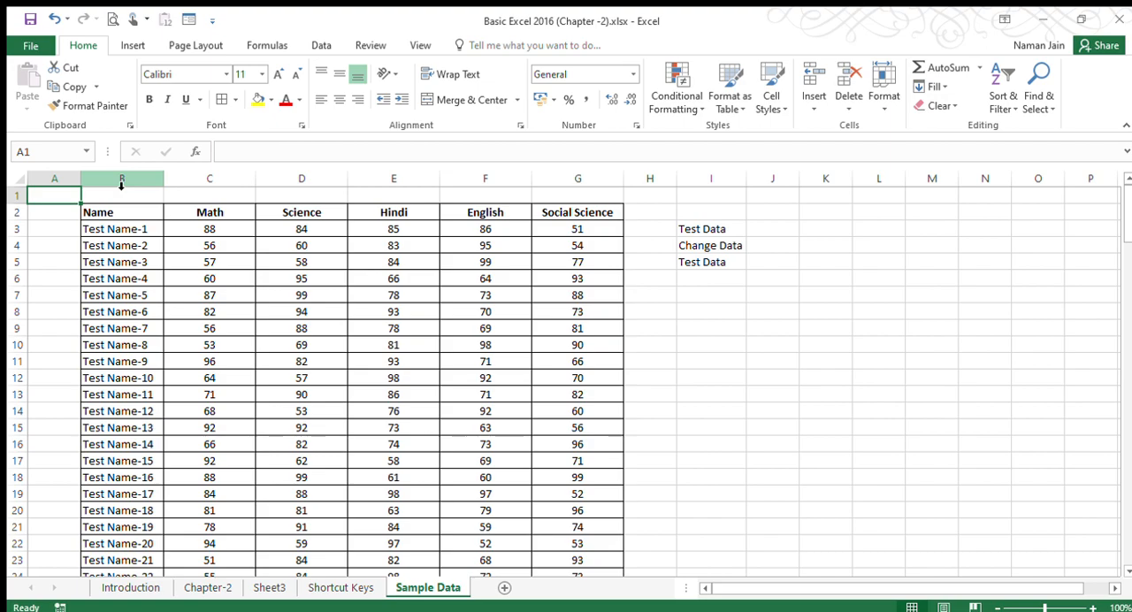
Jump from A1 to the worksheet's last row and back, and to its last column and back to A1.
{"action": "key", "text": "ctrl+Down"}
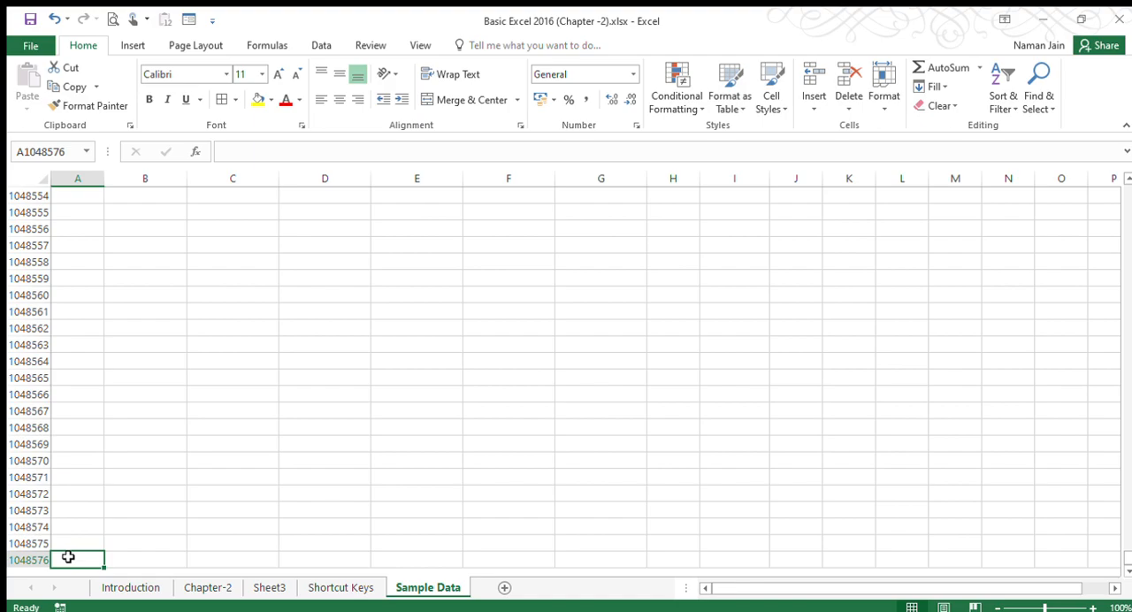
{"action": "key", "text": "ctrl+Home"}
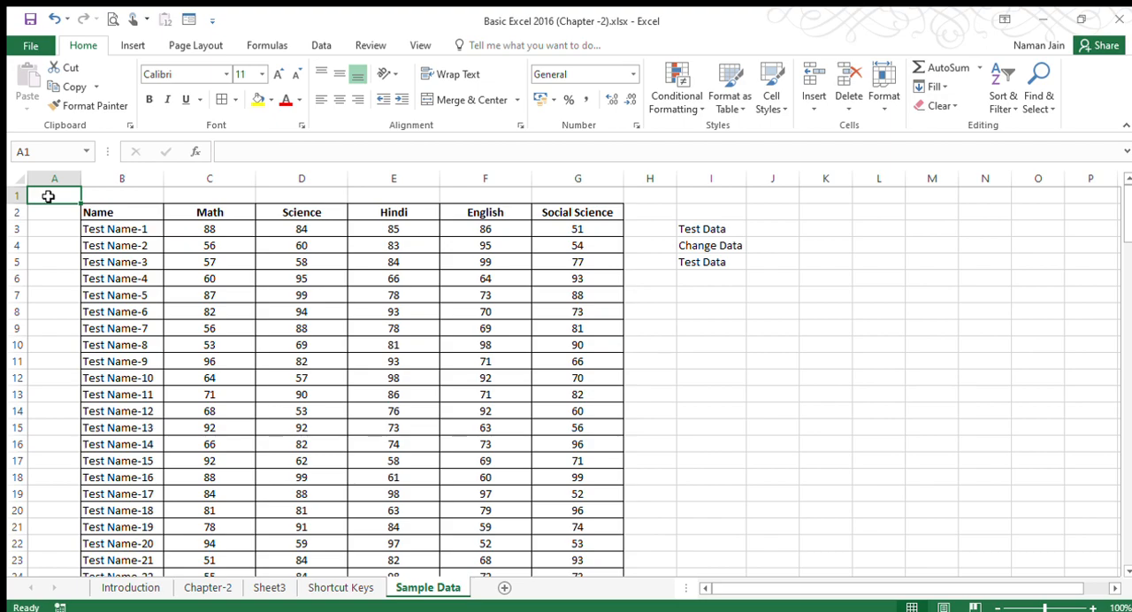
{"action": "key", "text": "ctrl+Right"}
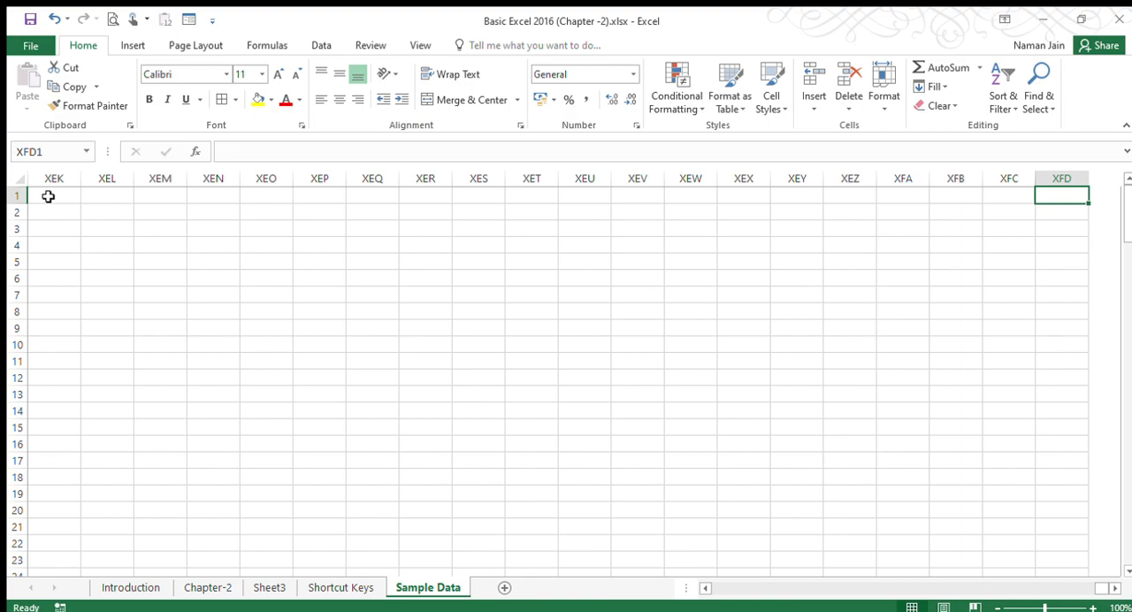
{"action": "key", "text": "ctrl+Left"}
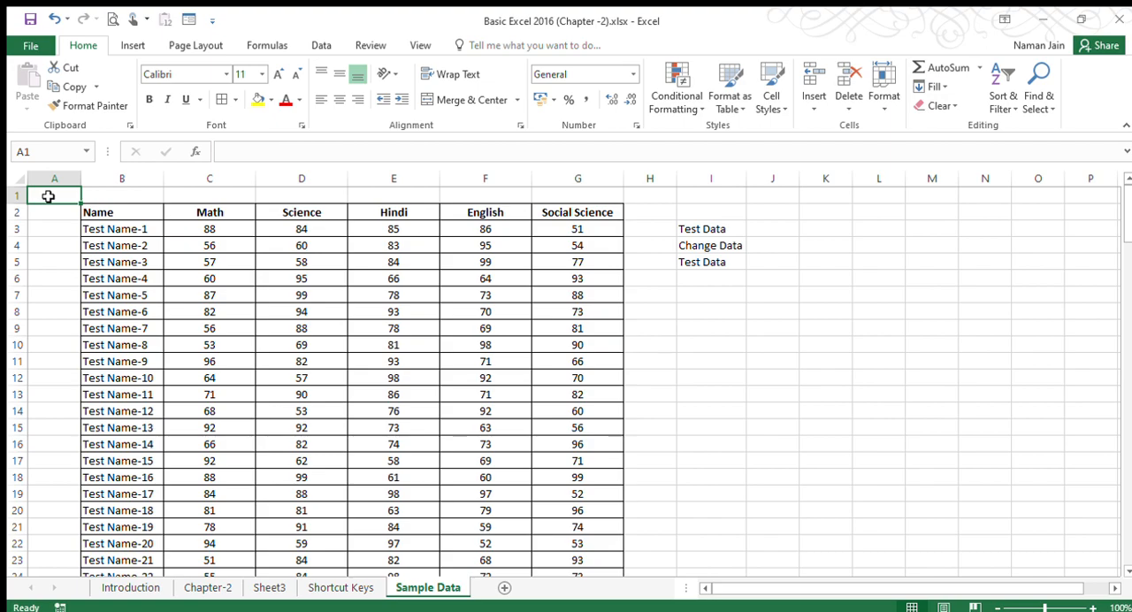
Jump from the Name header in B2 to the last filled header in row 2, and reselect B2.
{"action": "left_click", "coordinate": [92, 213]}
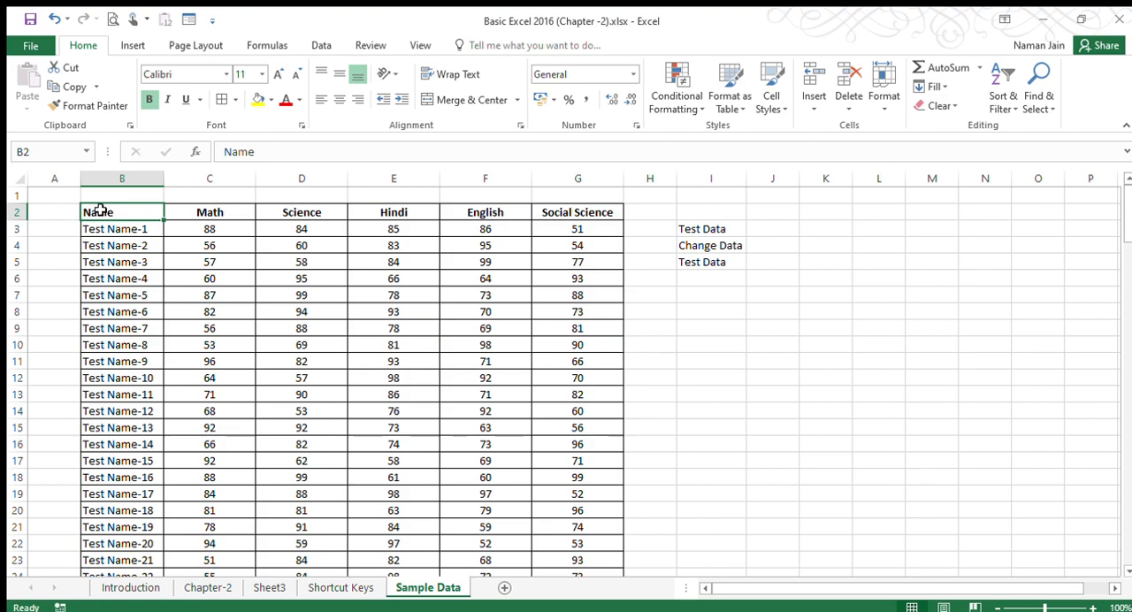
{"action": "key", "text": "ctrl+Right"}
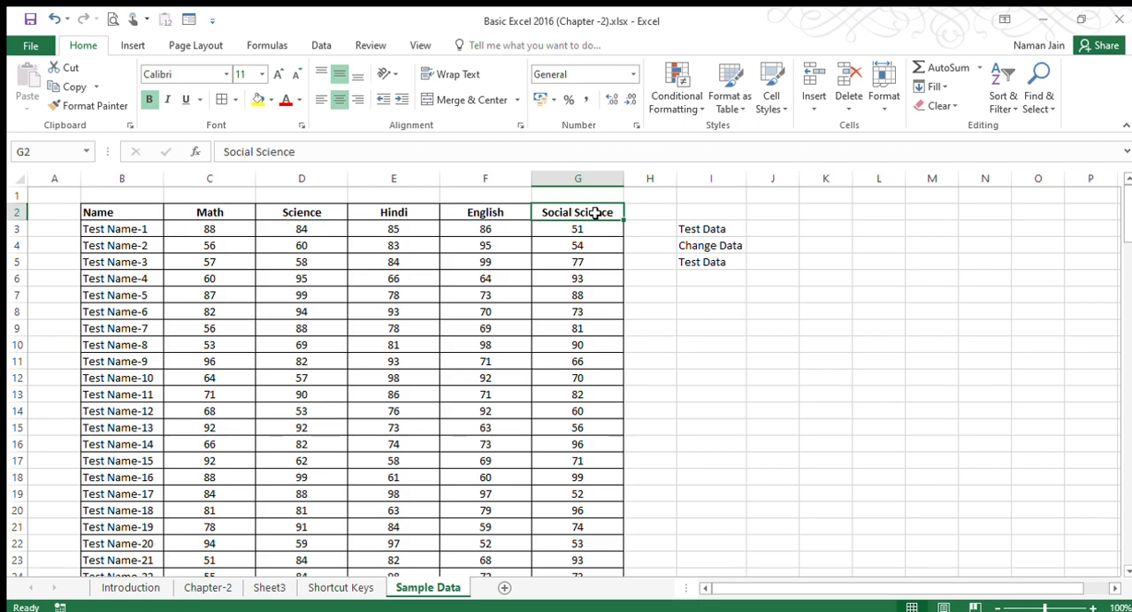
{"action": "left_click", "coordinate": [91, 212]}
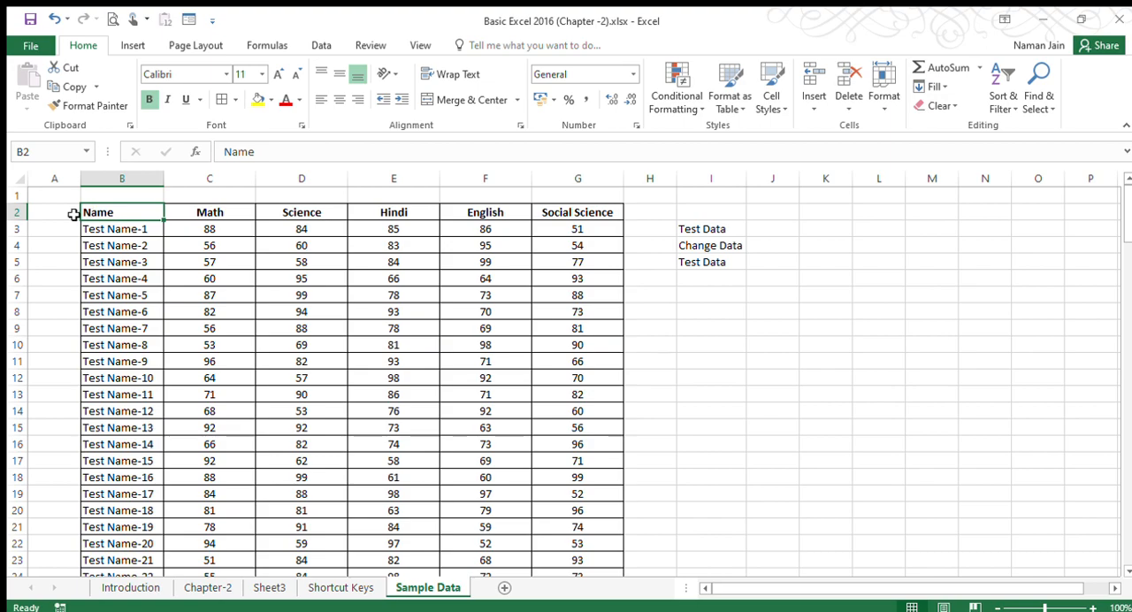
Select A2, jump to the last row of empty column A, and jump back up to A1.
{"action": "left_click", "coordinate": [48, 209]}
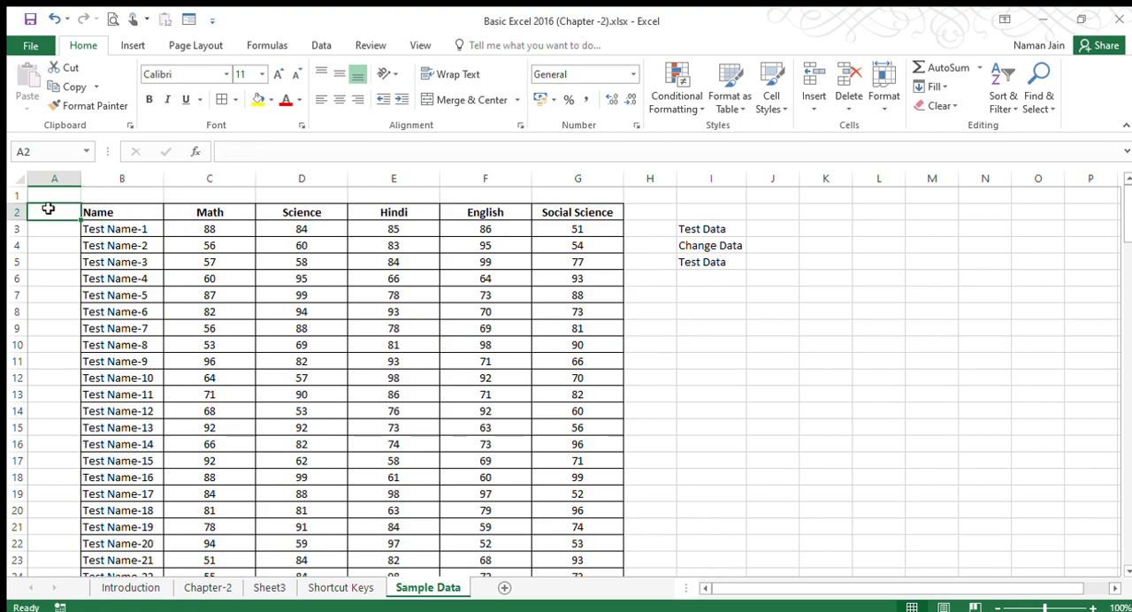
{"action": "key", "text": "ctrl+Down"}
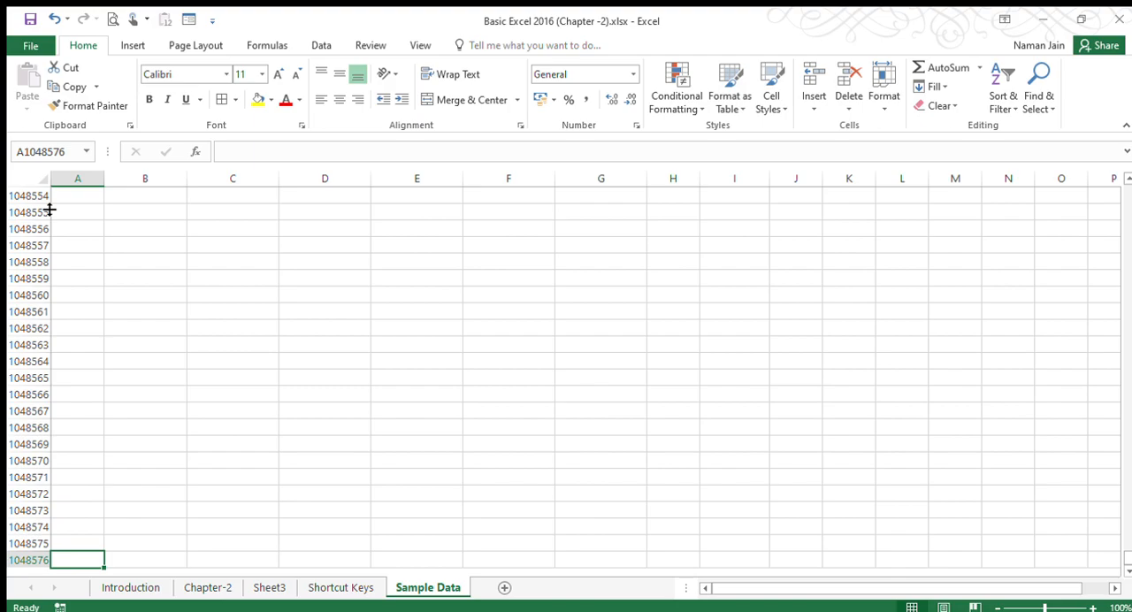
{"action": "key", "text": "ctrl+Up"}
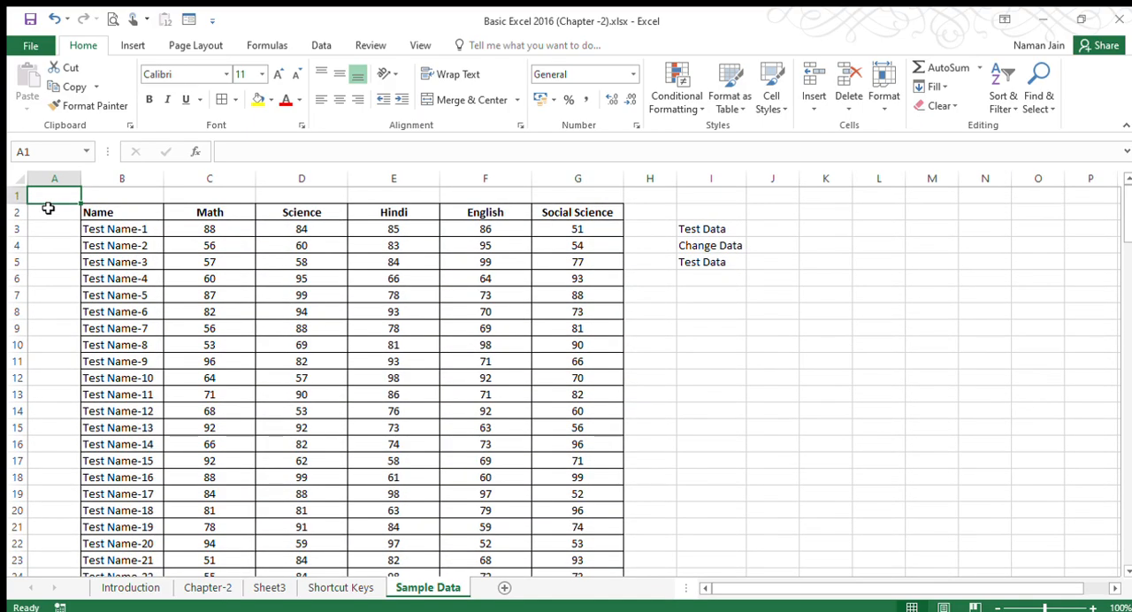
Move to B2, jump to the last filled cell of the Name column, and return to the header.
{"action": "key", "text": "Down"}
{"action": "key", "text": "Right"}
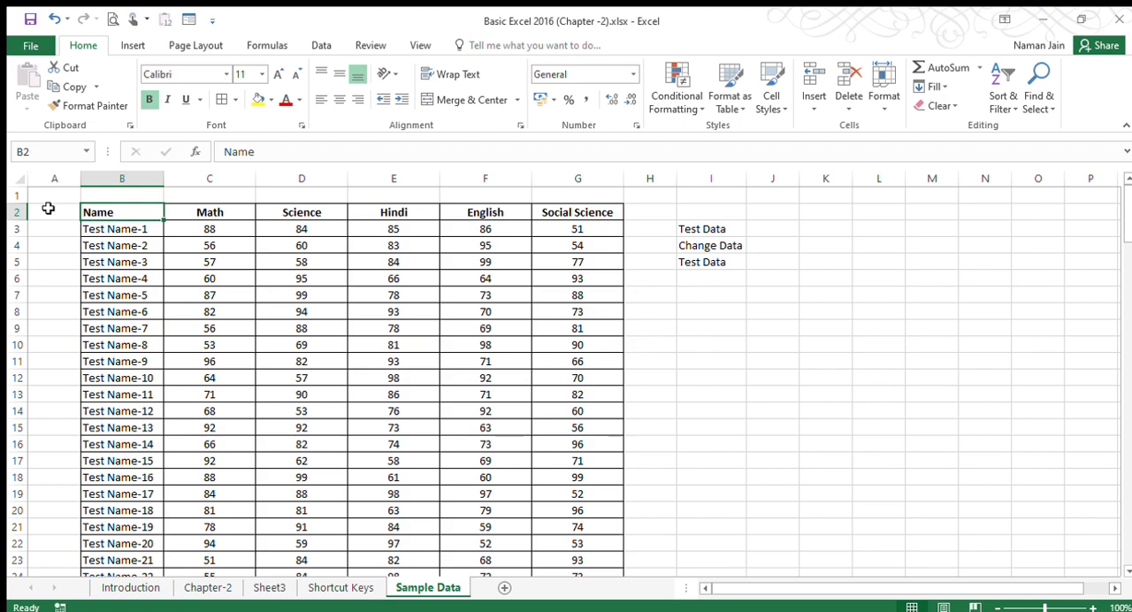
{"action": "key", "text": "ctrl+Down"}
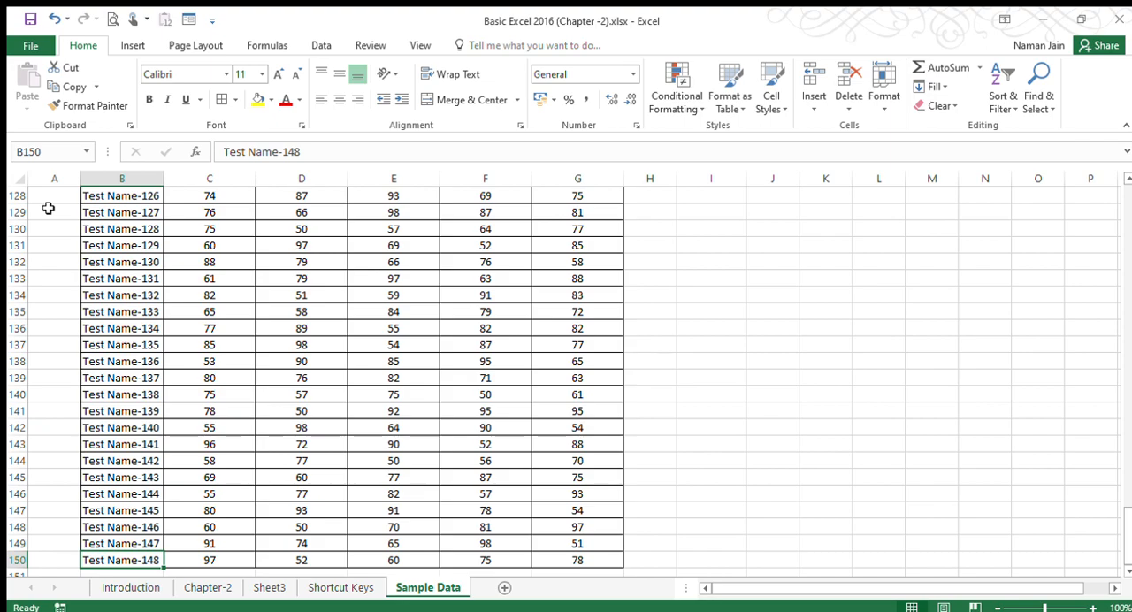
{"action": "key", "text": "ctrl+Up"}
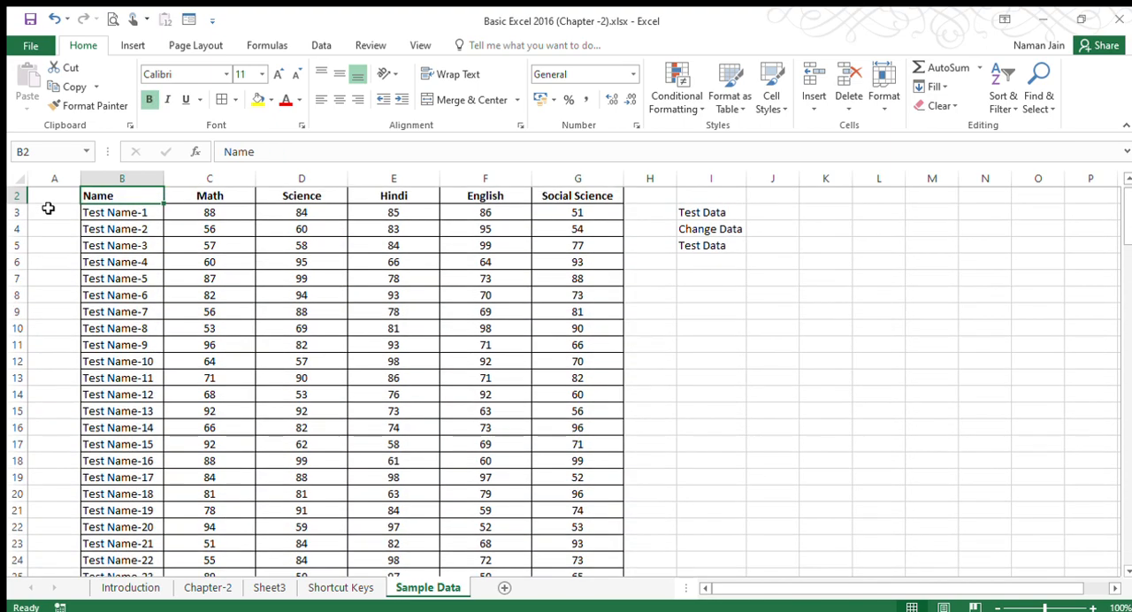
Clear cell B11 and jump from B2 down to the last filled cell above the gap.
{"action": "left_click", "coordinate": [113, 346]}
{"action": "key", "text": "Delete"}
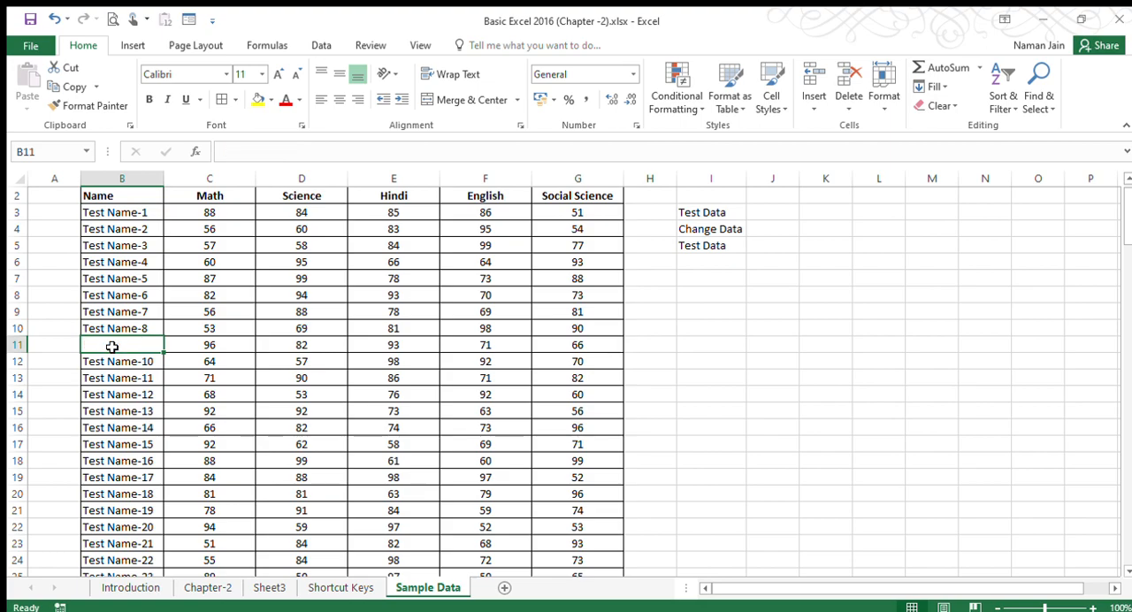
{"action": "left_click", "coordinate": [153, 196]}
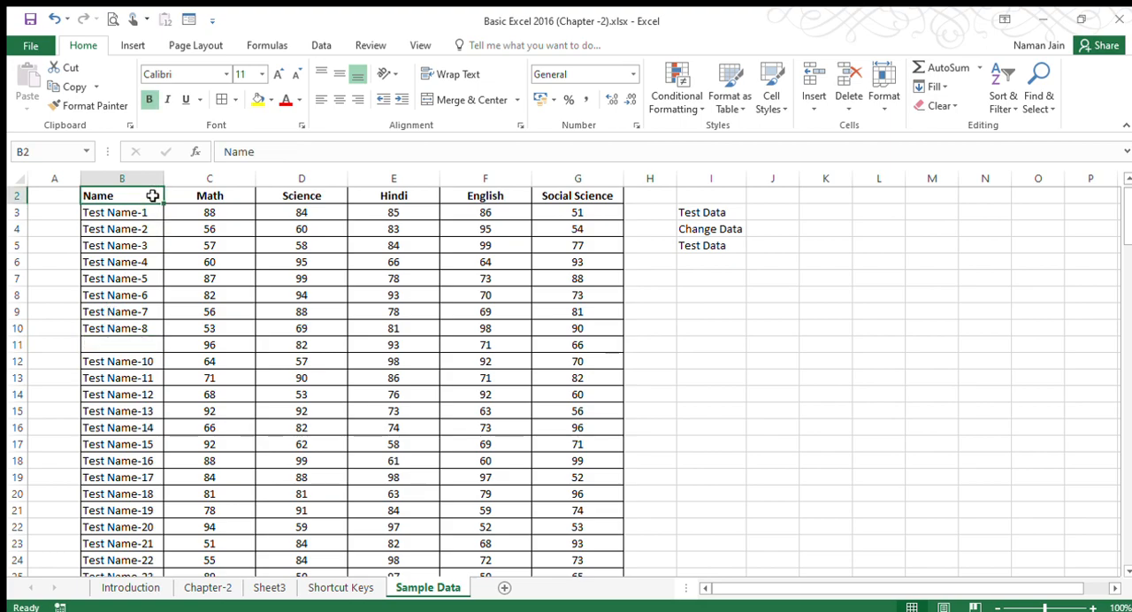
{"action": "key", "text": "ctrl+Down"}
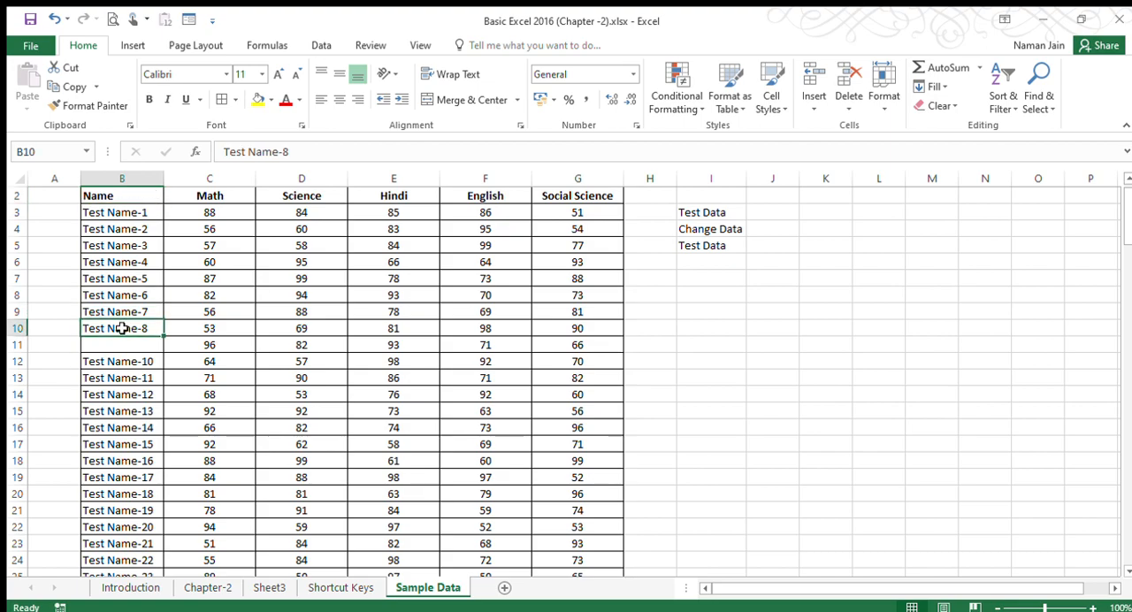
Highlight the continuous range B2:B10 above the blank cell, and undo the deletion in B11.
{"action": "left_click_drag", "start_coordinate": [123, 325], "coordinate": [127, 195]}
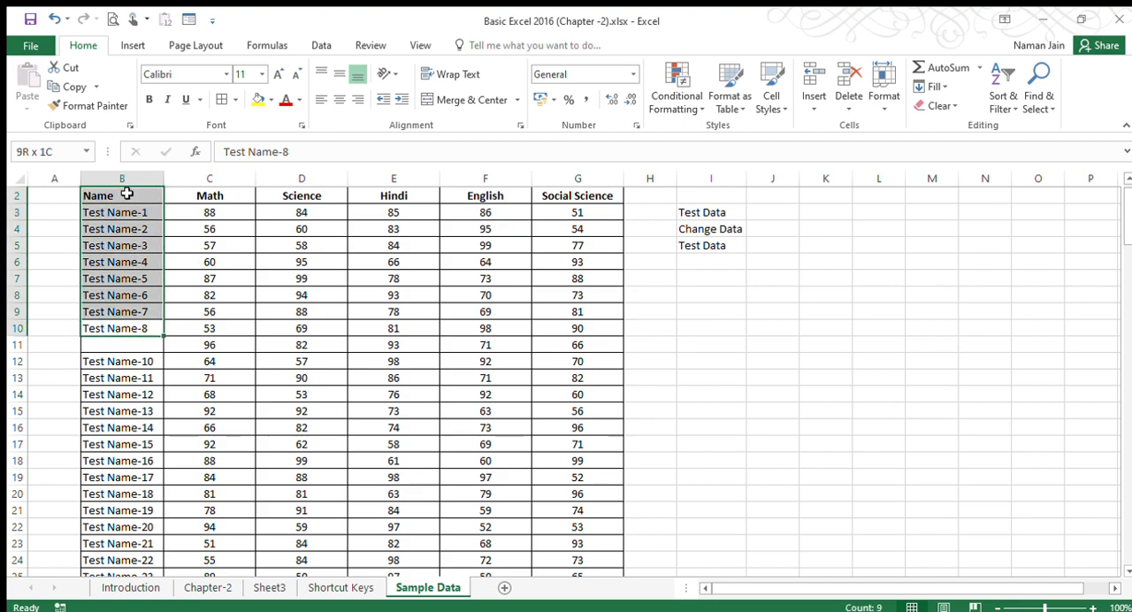
{"action": "left_click", "coordinate": [99, 329]}
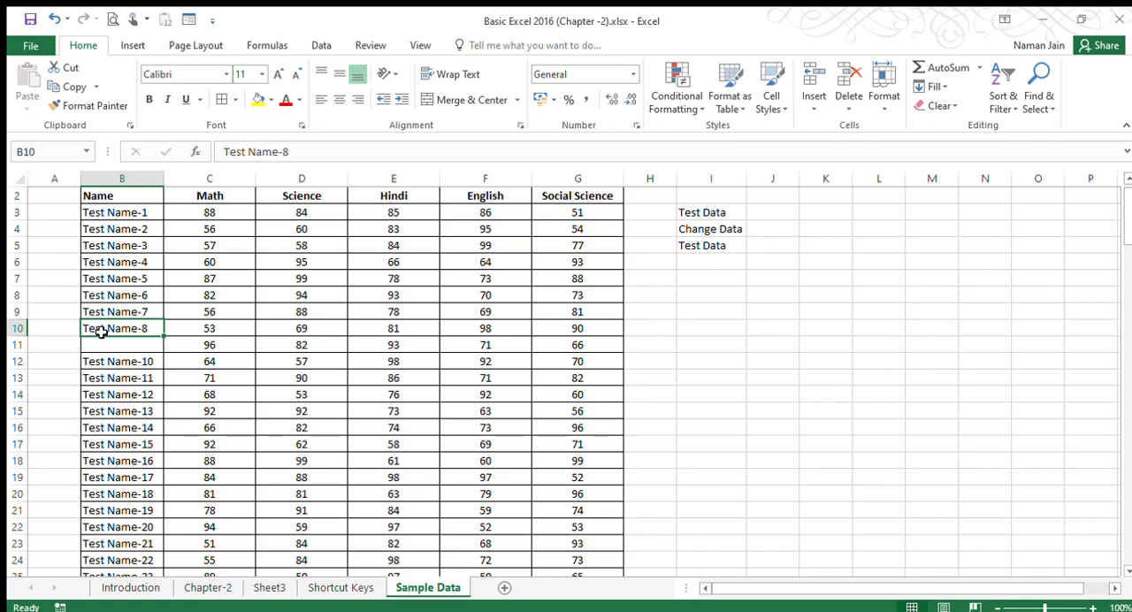
{"action": "left_click", "coordinate": [100, 340]}
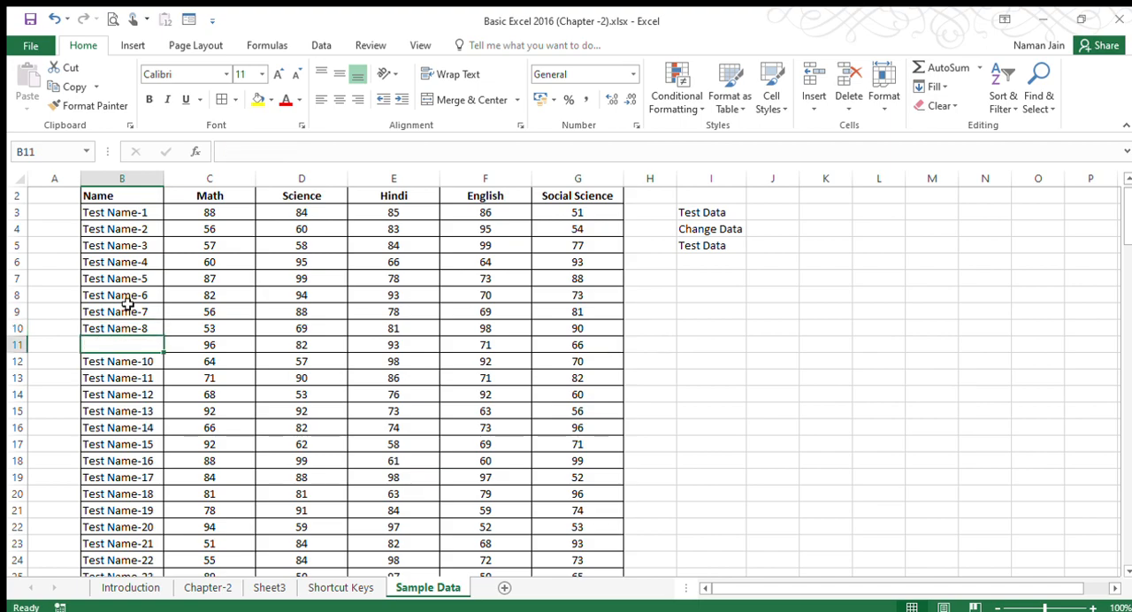
{"action": "key", "text": "ctrl+z"}
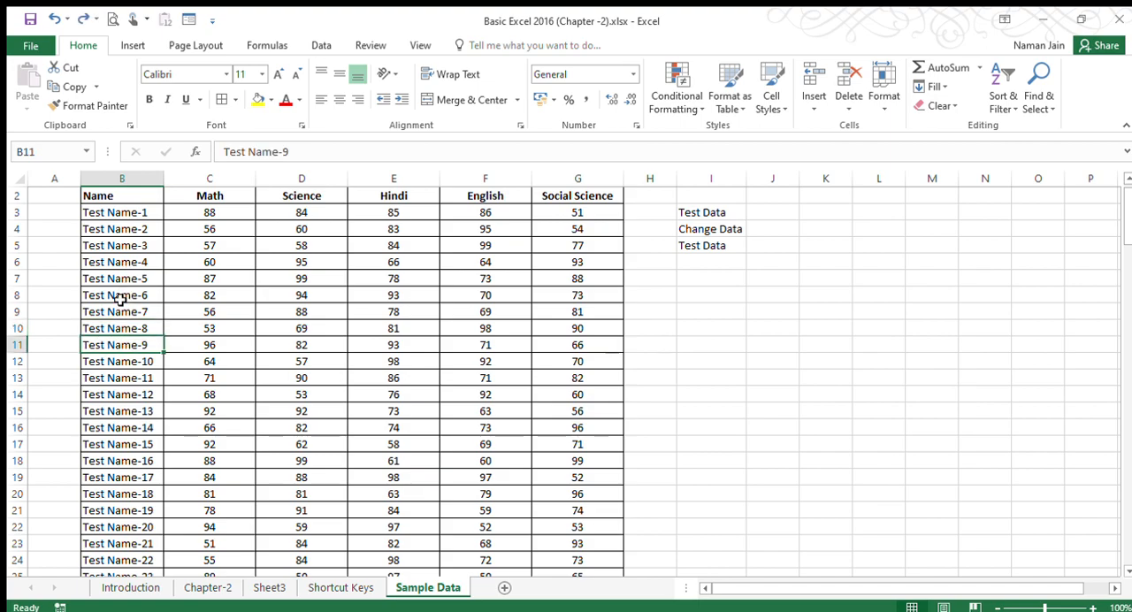
Jump from B2 to the last header in row 2, and clear the Hindi header in E2.
{"action": "left_click", "coordinate": [138, 197]}
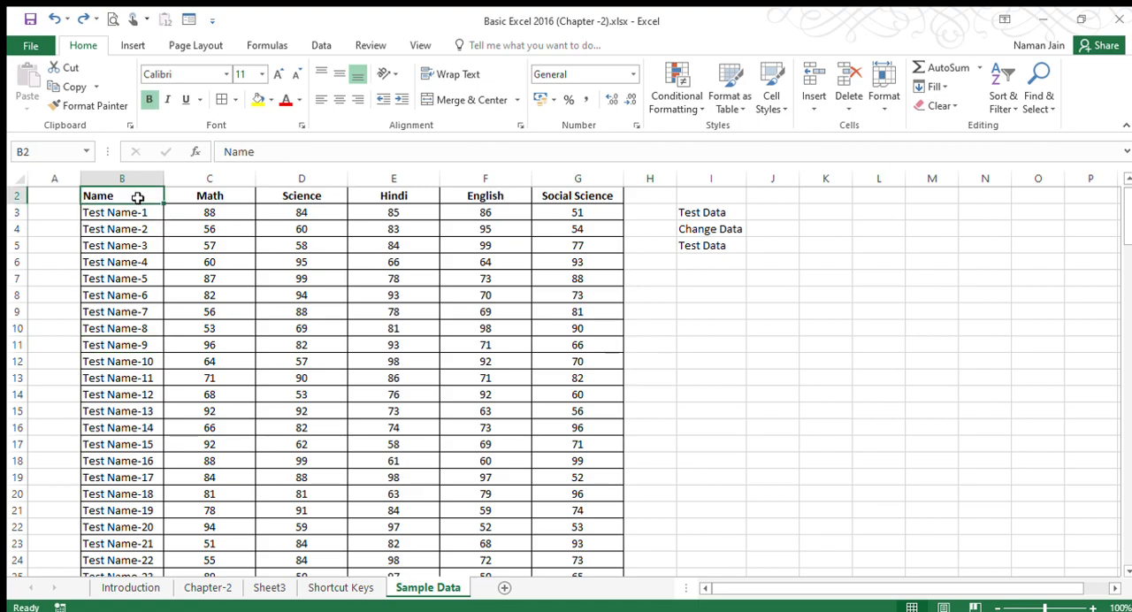
{"action": "key", "text": "ctrl+Right"}
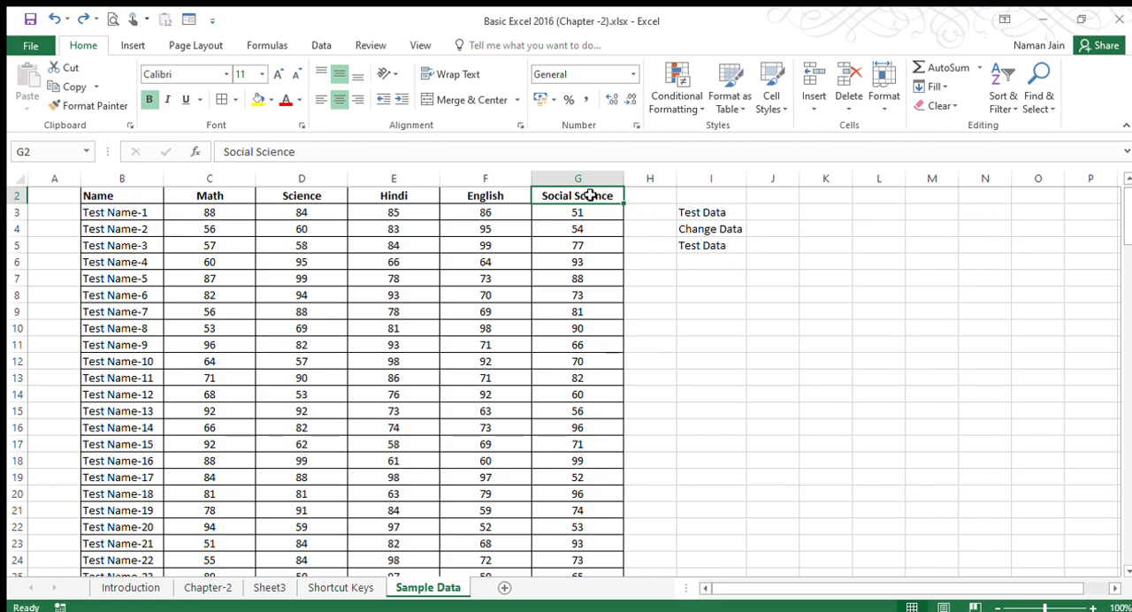
{"action": "left_click", "coordinate": [390, 194]}
{"action": "key", "text": "Delete"}
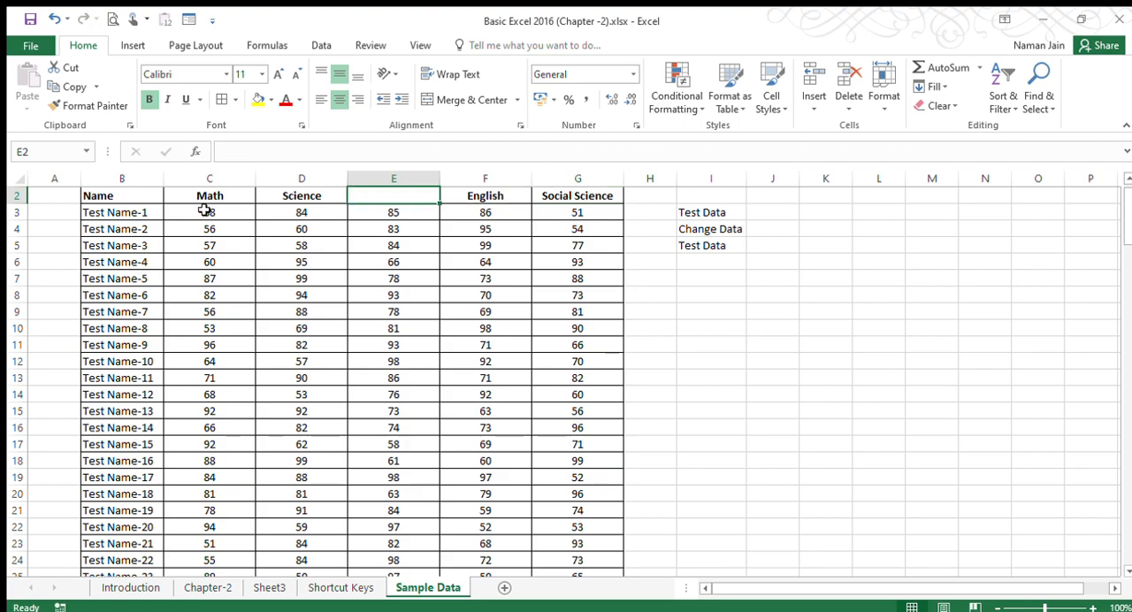
Move from B2 across the header row to D2, the last filled cell before the gap.
{"action": "left_click", "coordinate": [113, 197]}
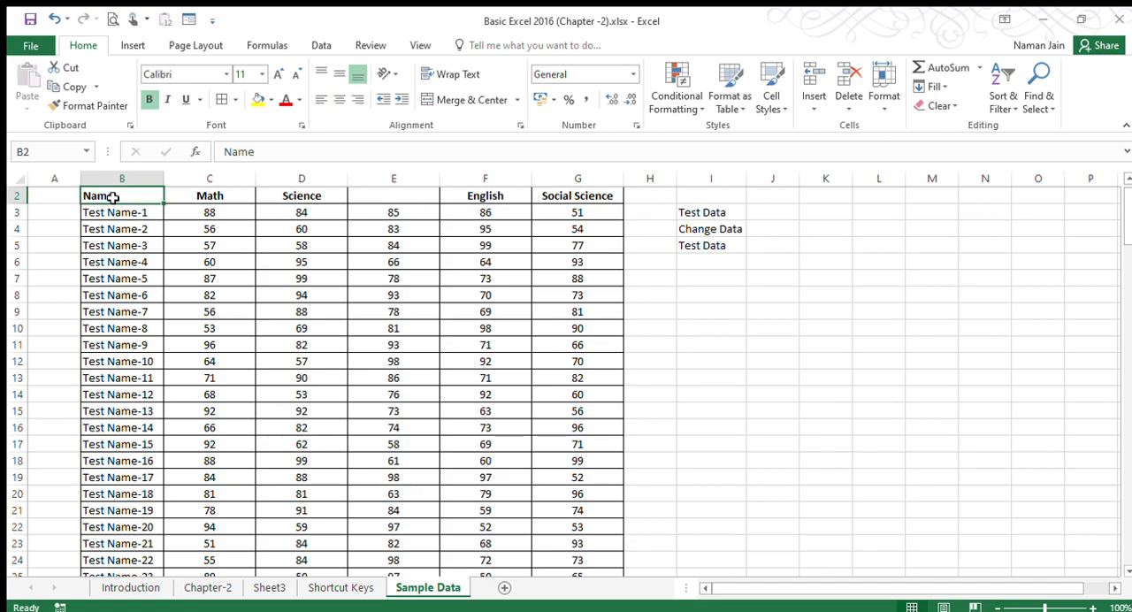
{"action": "key", "text": "Right"}
{"action": "key", "text": "Right"}
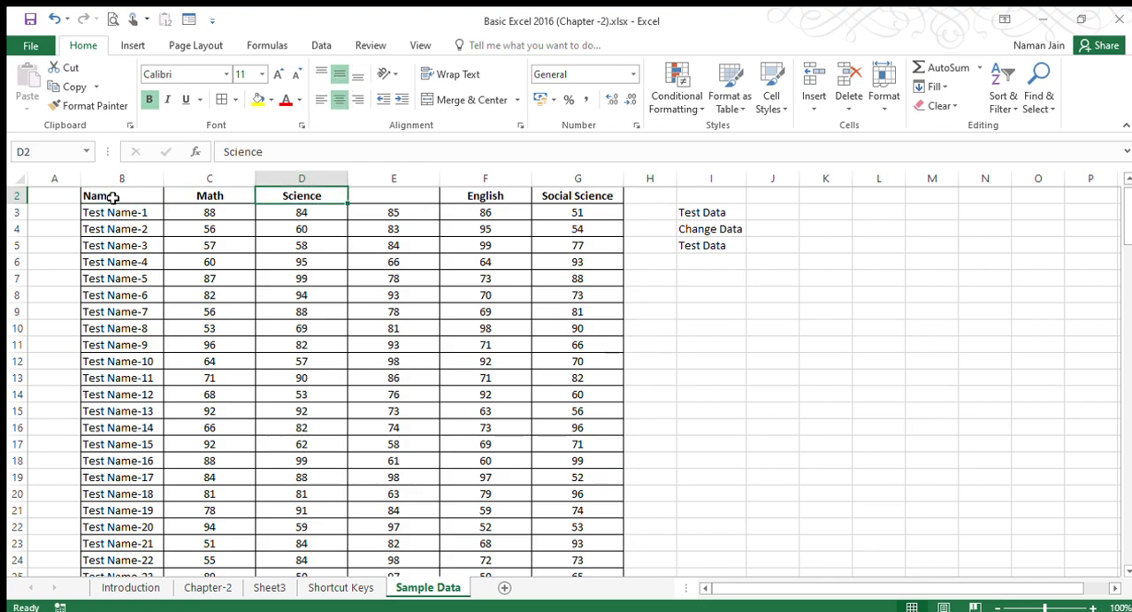
Highlight the continuous headers B2:D2 before the blank cell, and undo the deletion of the Hindi header in E2.
{"action": "left_click_drag", "start_coordinate": [113, 196], "coordinate": [295, 195]}
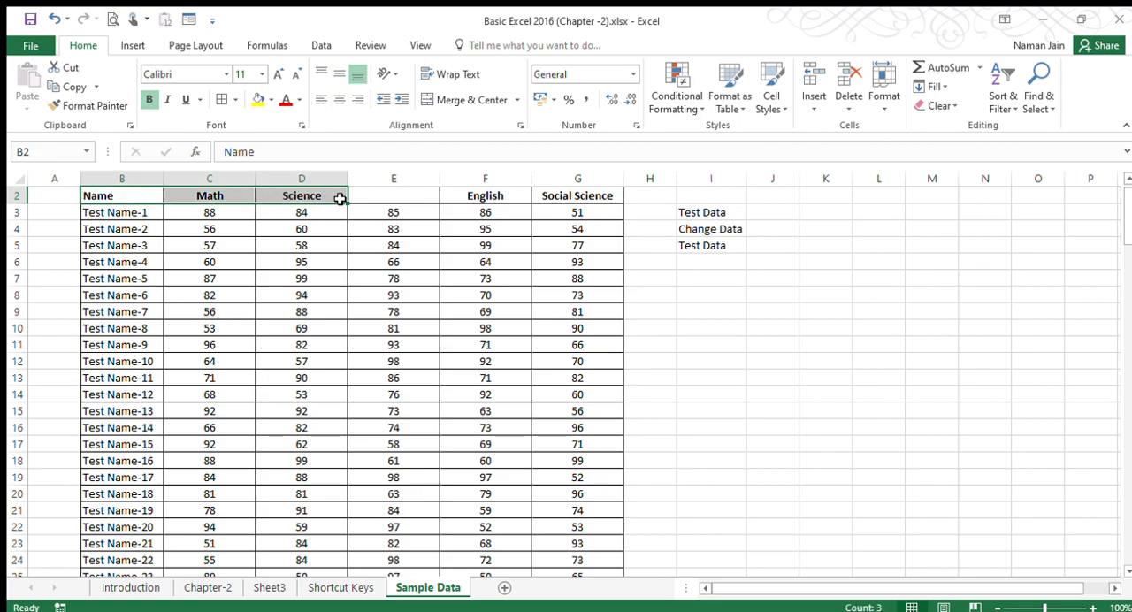
{"action": "left_click", "coordinate": [363, 196]}
{"action": "key", "text": "ctrl+z"}
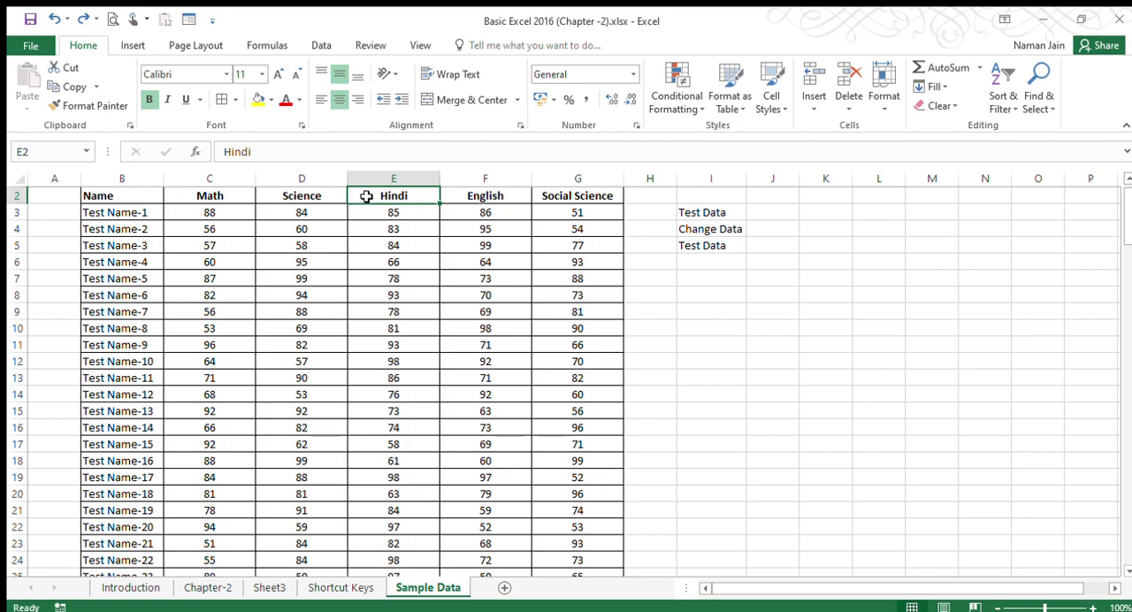
Select individual cells in turn along row 1 up to G1 and beside the table at H4, ending on E5.
{"action": "key", "text": "Up"}
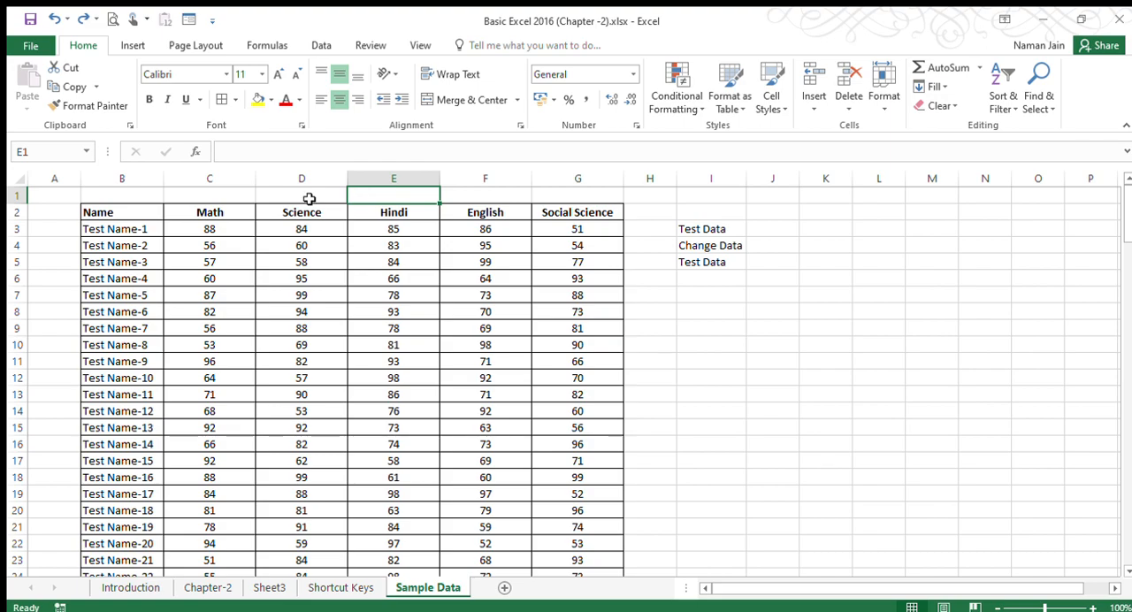
{"action": "left_click", "coordinate": [324, 195]}
{"action": "left_click", "coordinate": [374, 192]}
{"action": "left_click", "coordinate": [480, 196]}
{"action": "left_click", "coordinate": [576, 192]}
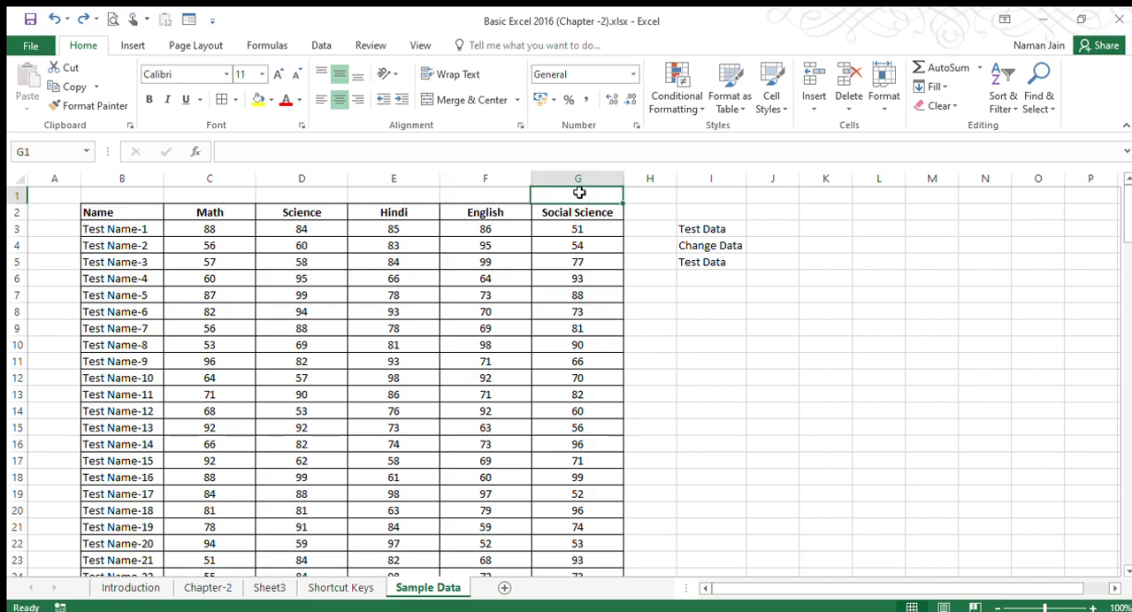
{"action": "left_click", "coordinate": [663, 220]}
{"action": "left_click", "coordinate": [644, 242]}
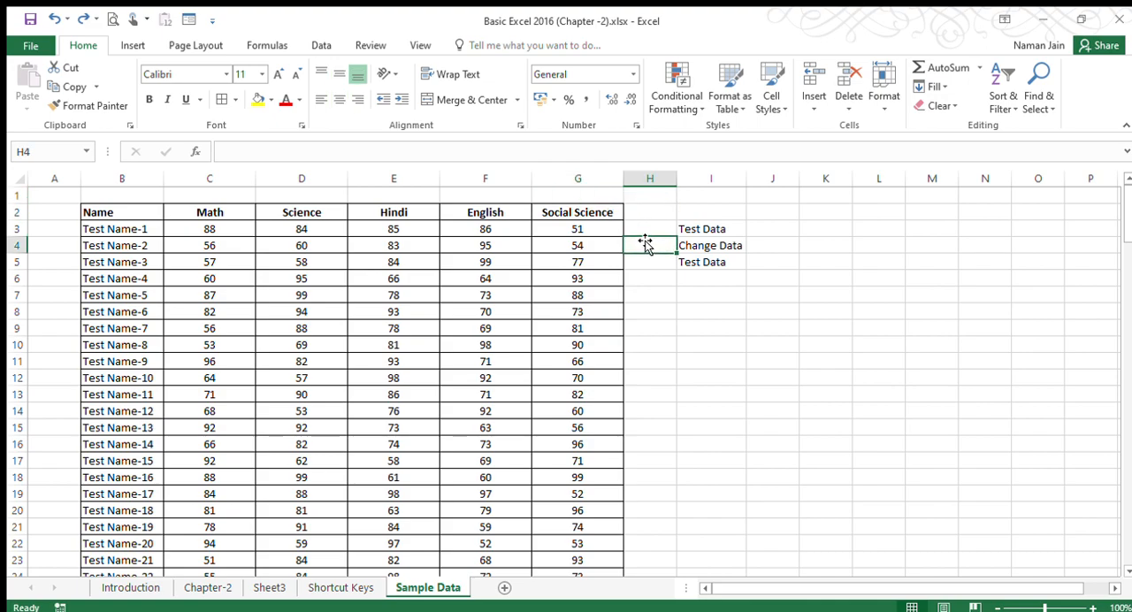
{"action": "left_click", "coordinate": [423, 265]}
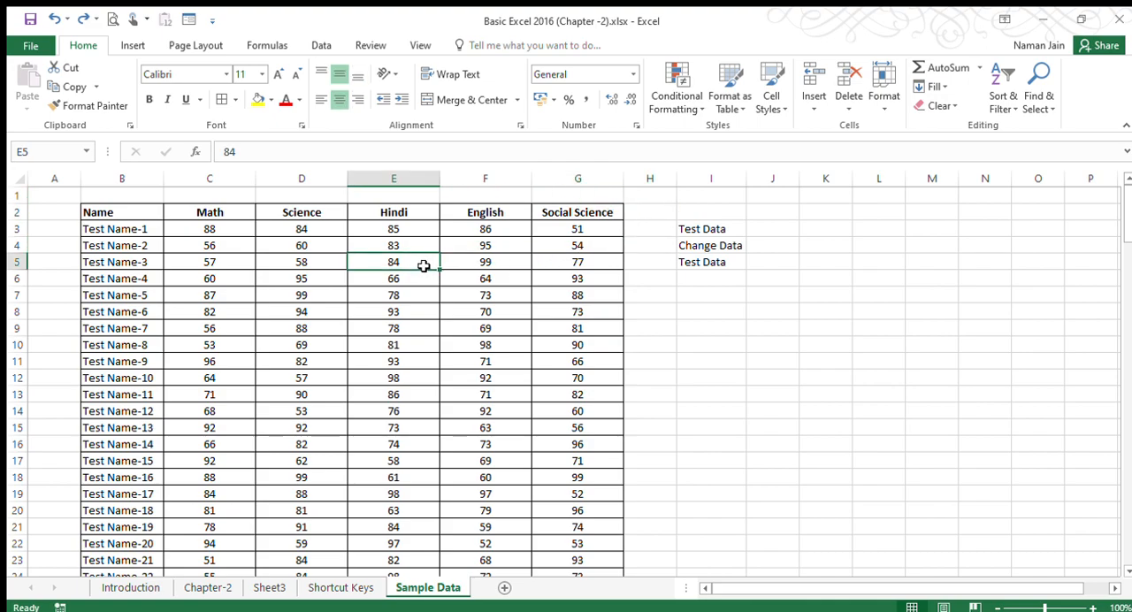
Go directly to cell T5 by its cell reference, and return along row 5 to C5.
{"action": "left_click", "coordinate": [41, 153]}
{"action": "type", "text": "t5"}
{"action": "key", "text": "Return"}
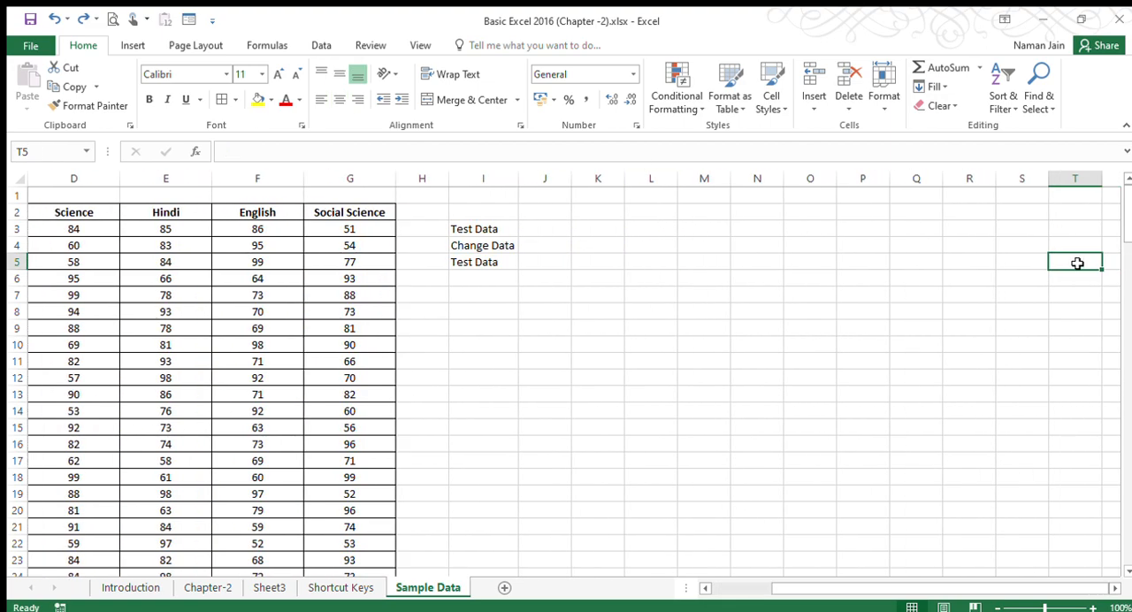
{"action": "key", "text": "ctrl+Left"}
{"action": "key", "text": "ctrl+Left"}
{"action": "key", "text": "Home"}
{"action": "key", "text": "Right"}
{"action": "key", "text": "Right"}
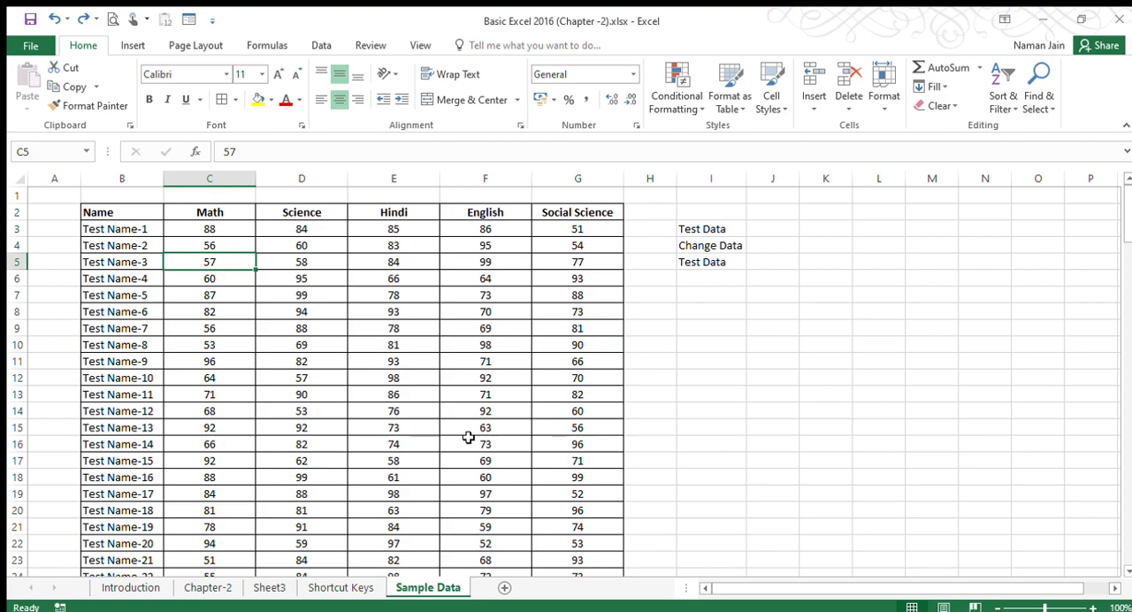
Select entire rows and columns in turn: row 6, column D, and the row and column of cell C10.
{"action": "left_click", "coordinate": [18, 280]}
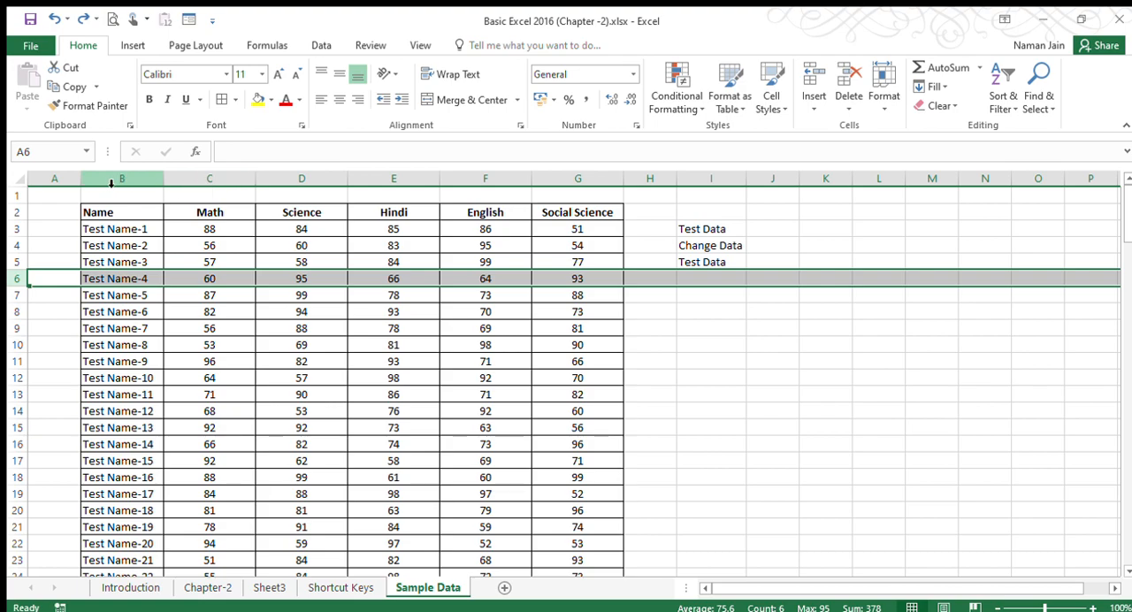
{"action": "left_click", "coordinate": [305, 184]}
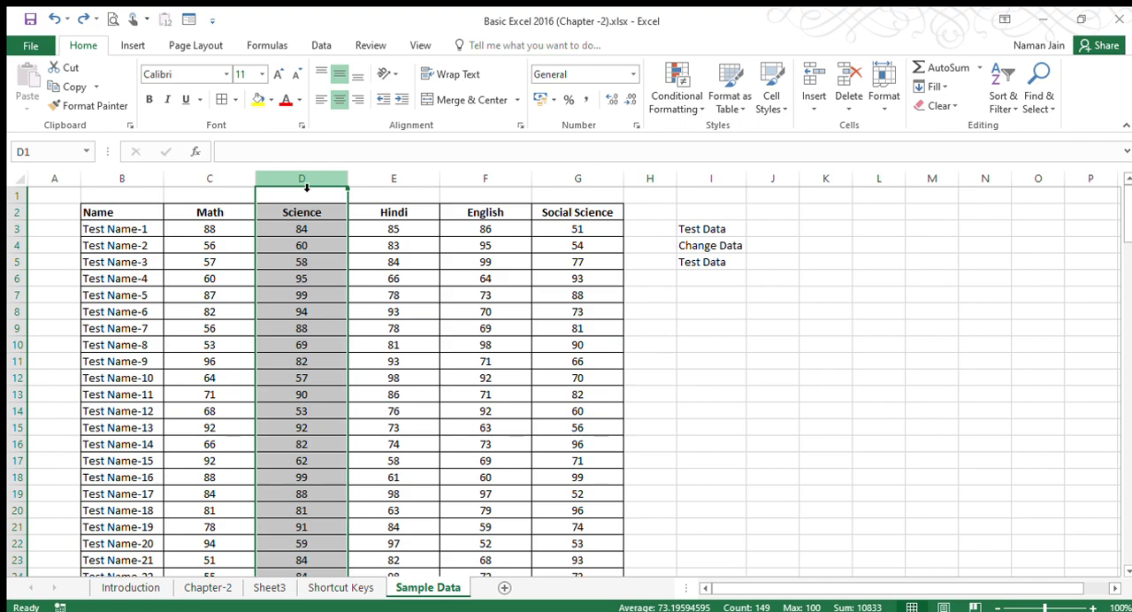
{"action": "left_click", "coordinate": [239, 344]}
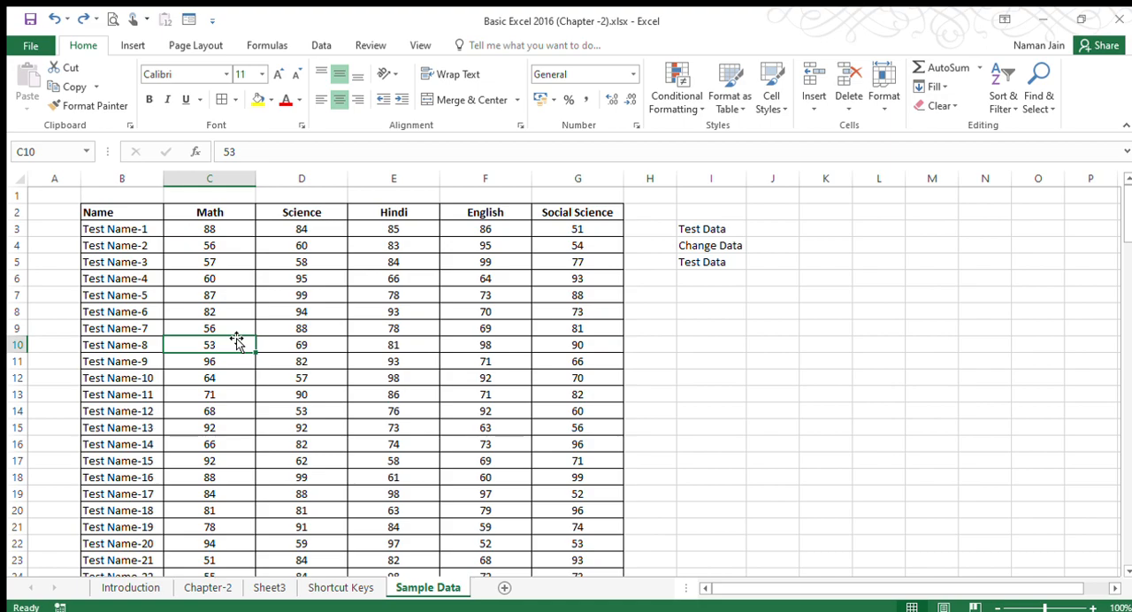
{"action": "key", "text": "shift+space"}
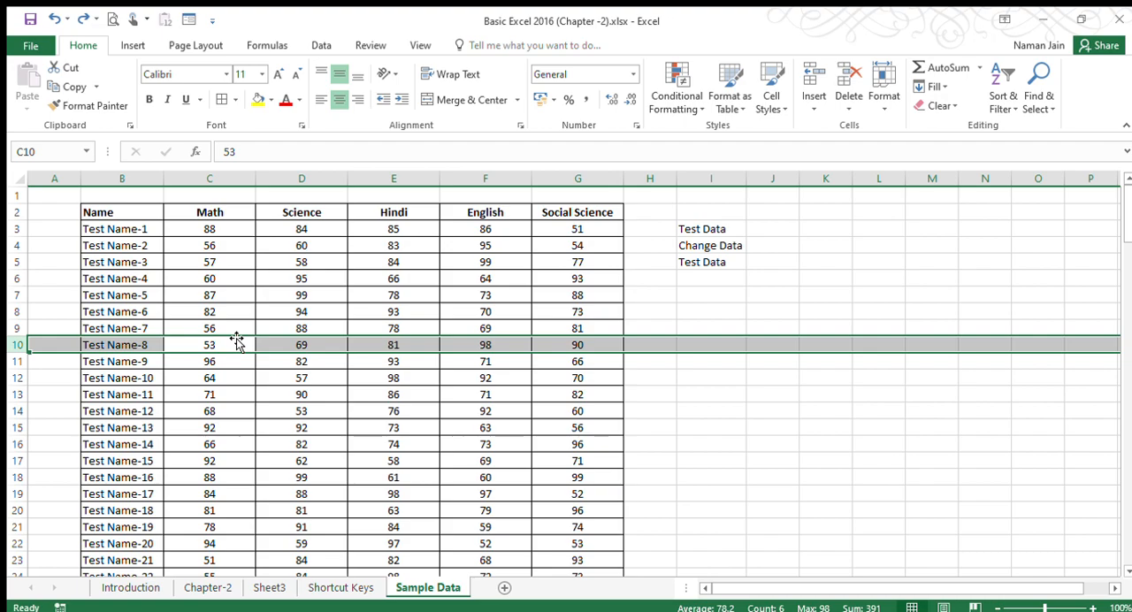
{"action": "left_click", "coordinate": [227, 345]}
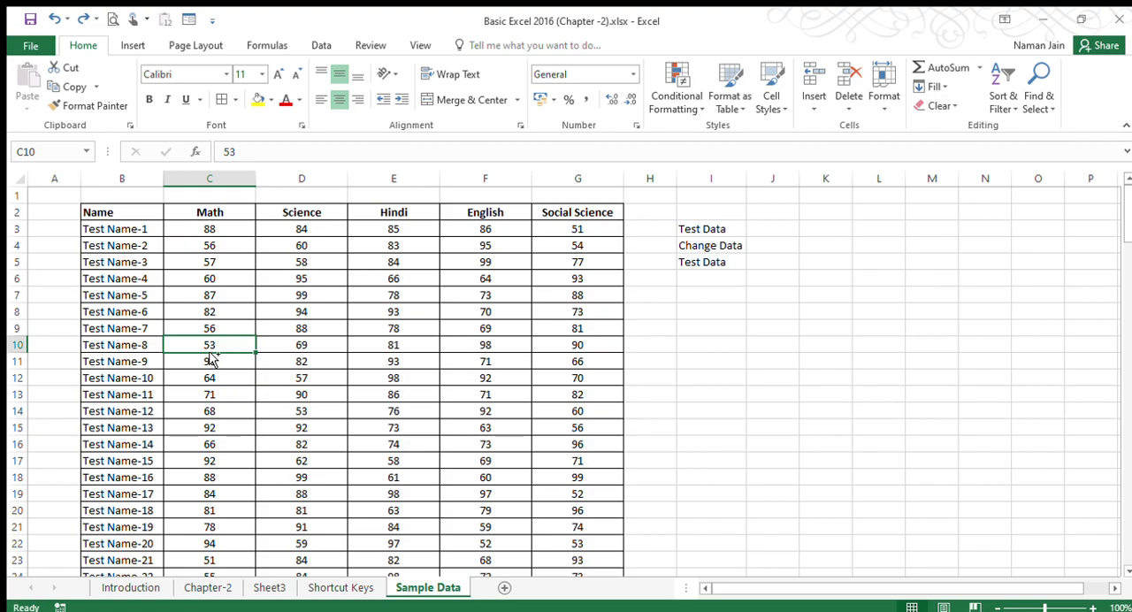
{"action": "key", "text": "ctrl+space"}
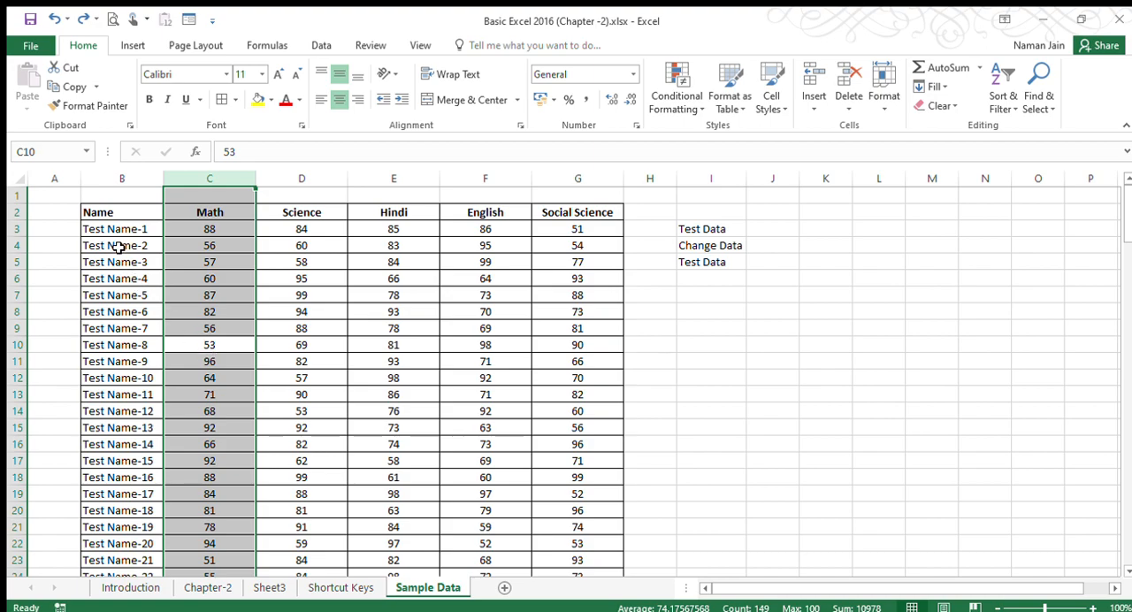
Select the table's header range from Name in B2 across to Social Science in G2.
{"action": "left_click", "coordinate": [120, 215]}
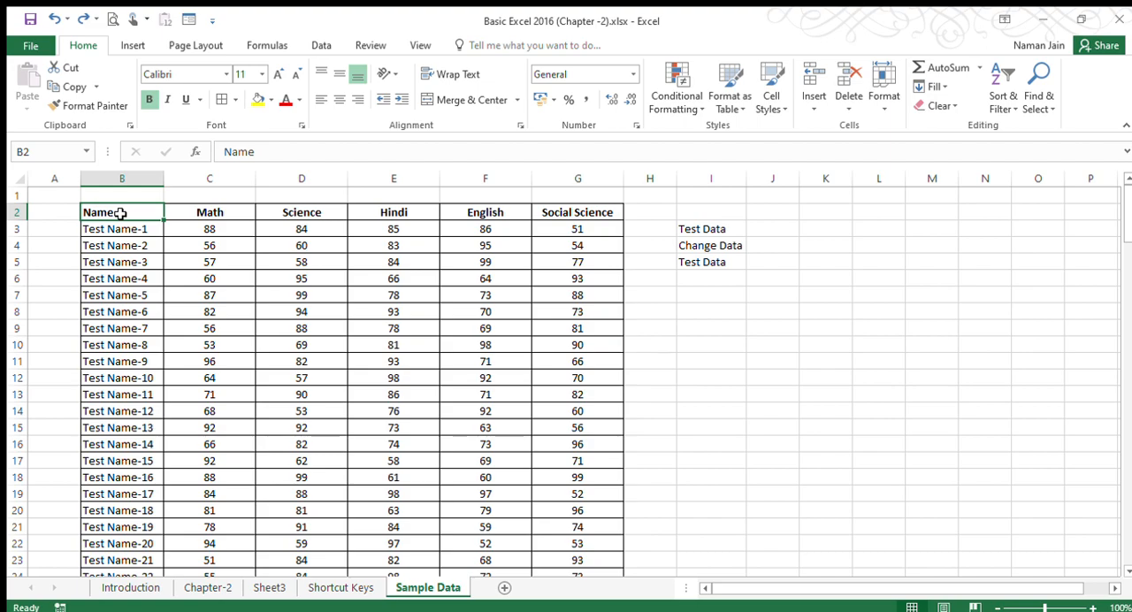
{"action": "left_click_drag", "start_coordinate": [121, 213], "coordinate": [561, 212]}
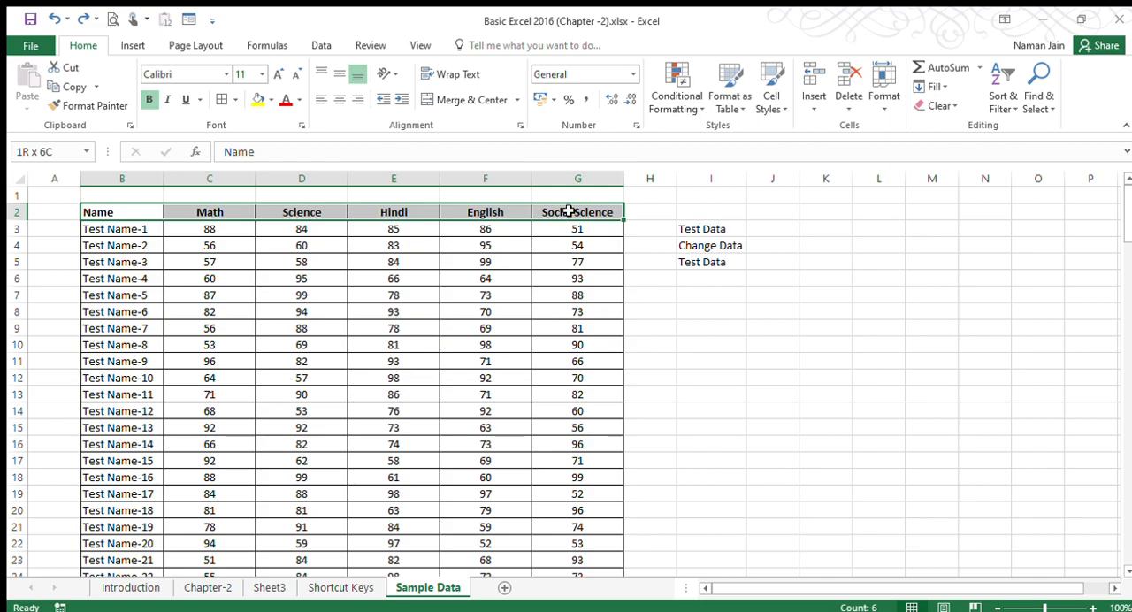
{"action": "left_click_drag", "start_coordinate": [569, 212], "coordinate": [569, 212]}
Select the whole table by sweeping from B2 to G150, and return to B1 at the top of the sheet.
{"action": "left_click", "coordinate": [111, 211]}
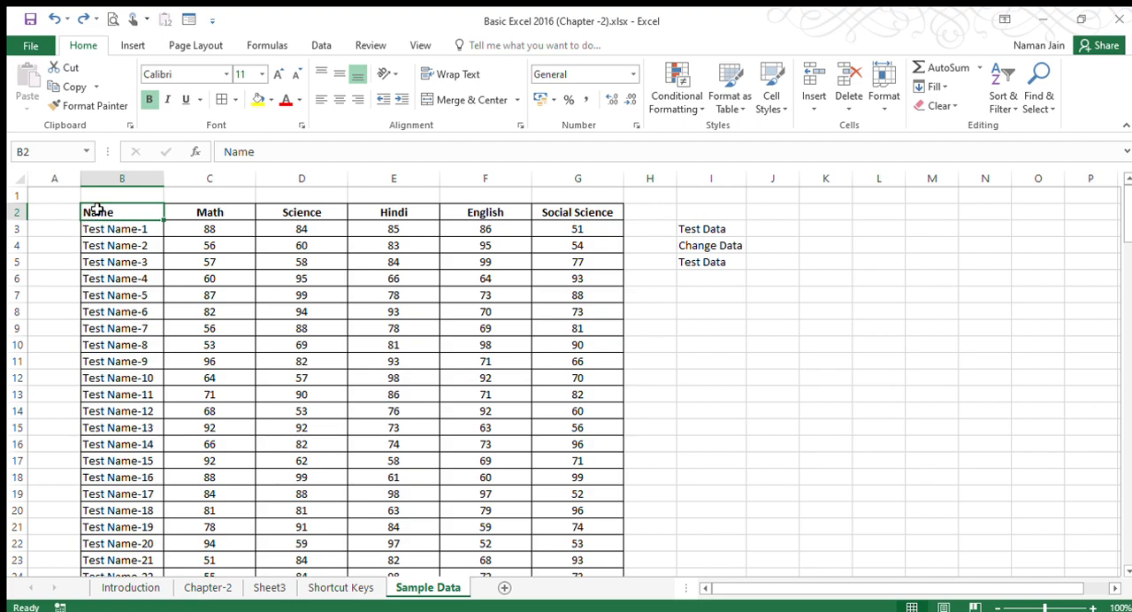
{"action": "left_click_drag", "start_coordinate": [95, 209], "coordinate": [608, 545]}
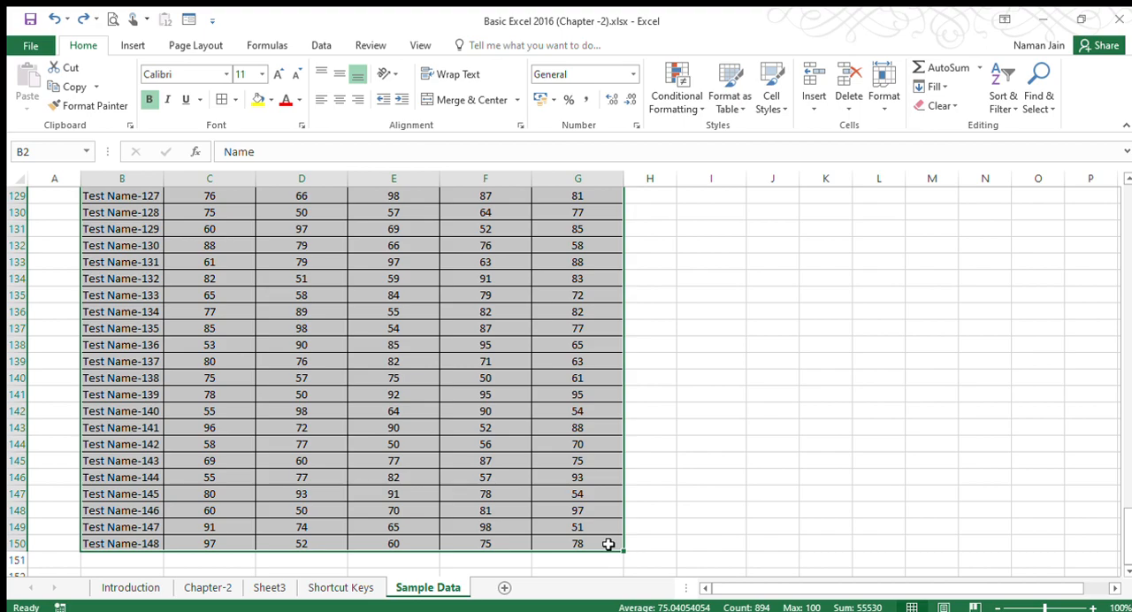
{"action": "key", "text": "ctrl+Home"}
{"action": "key", "text": "Right"}
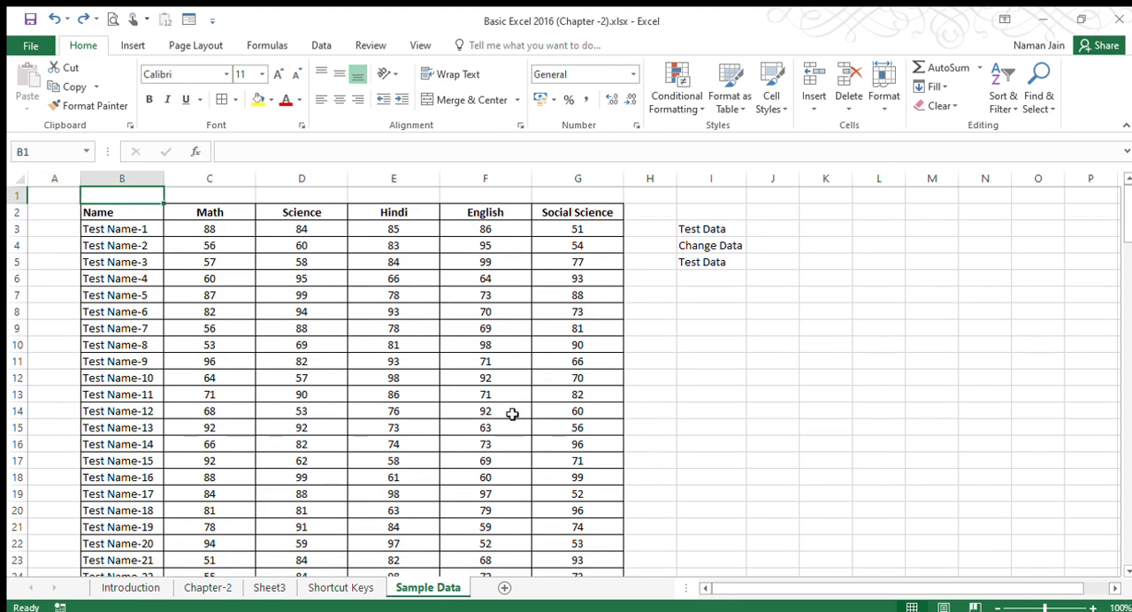
Extend the selection from B2 to the last header and down to the last data row, and return to B2.
{"action": "left_click", "coordinate": [99, 211]}
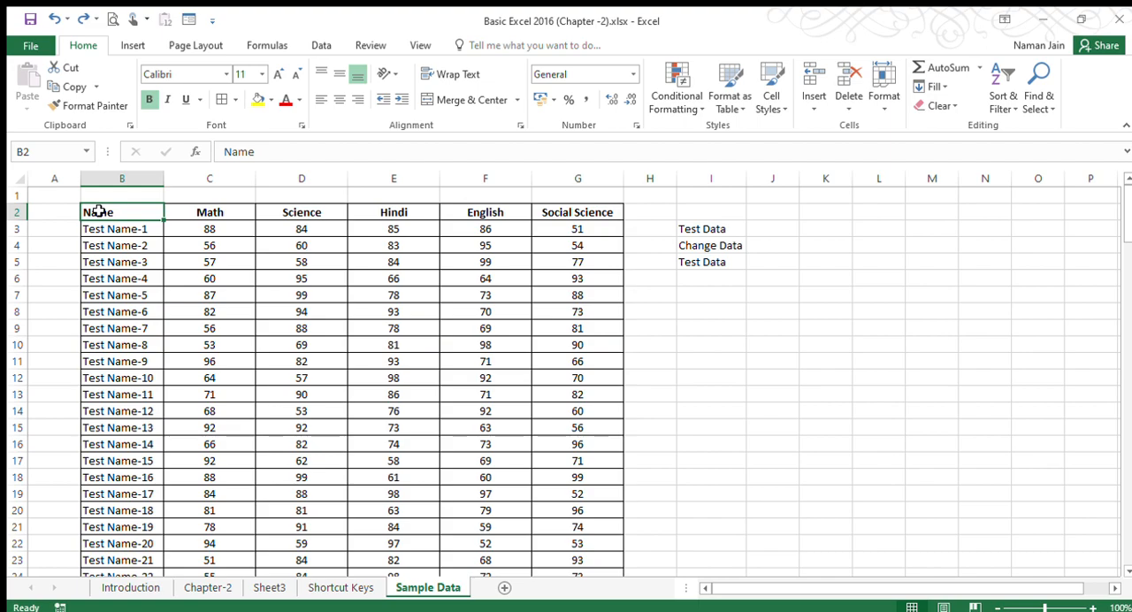
{"action": "key", "text": "ctrl+shift+Right"}
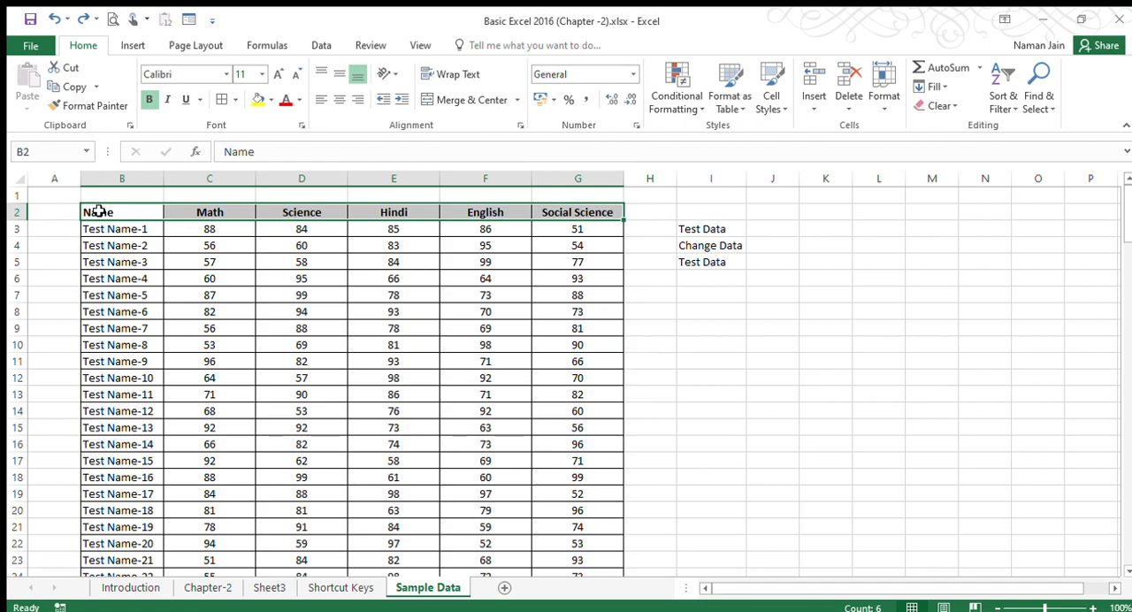
{"action": "key", "text": "ctrl+shift+Down"}
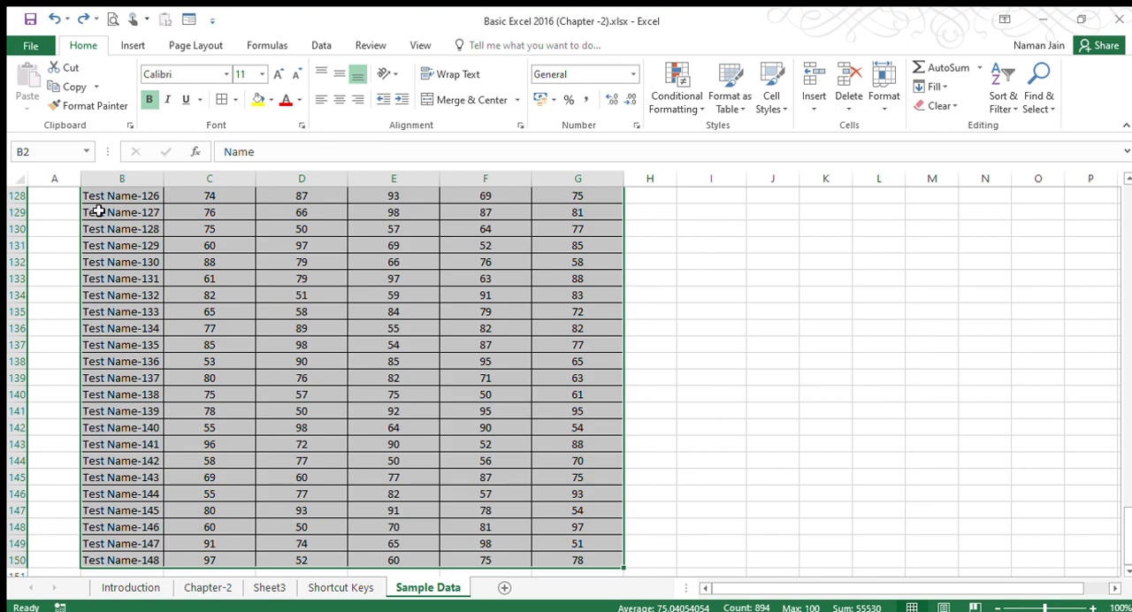
{"action": "left_click", "coordinate": [98, 212]}
{"action": "key", "text": "ctrl+Up"}
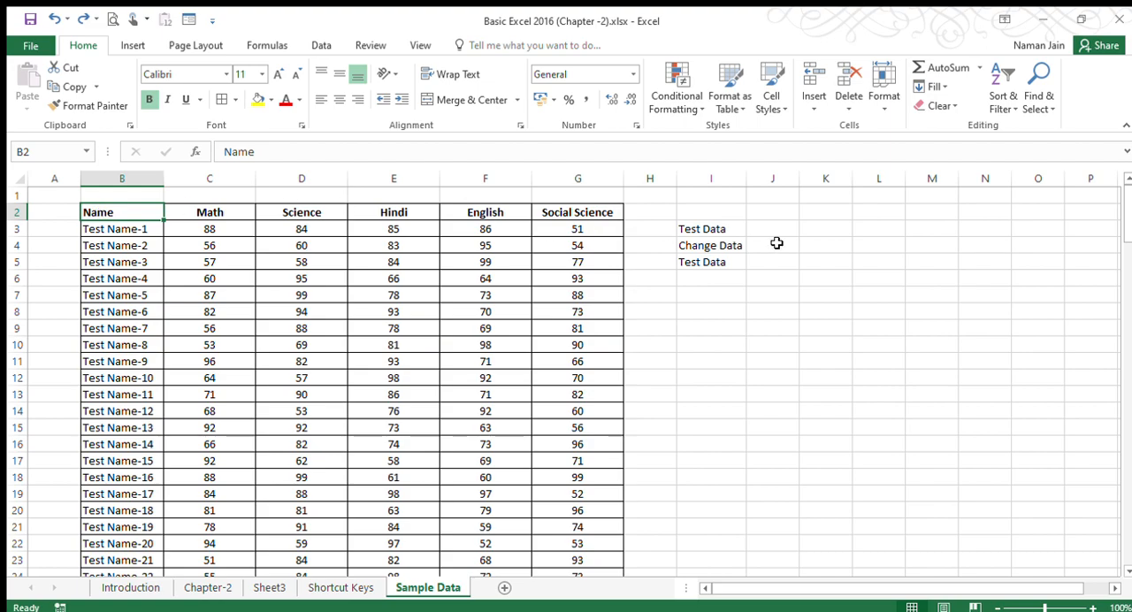
Select the range I2:L12 beside the table, and select the entire data table at once from cell C5.
{"action": "left_click_drag", "start_coordinate": [736, 215], "coordinate": [891, 377]}
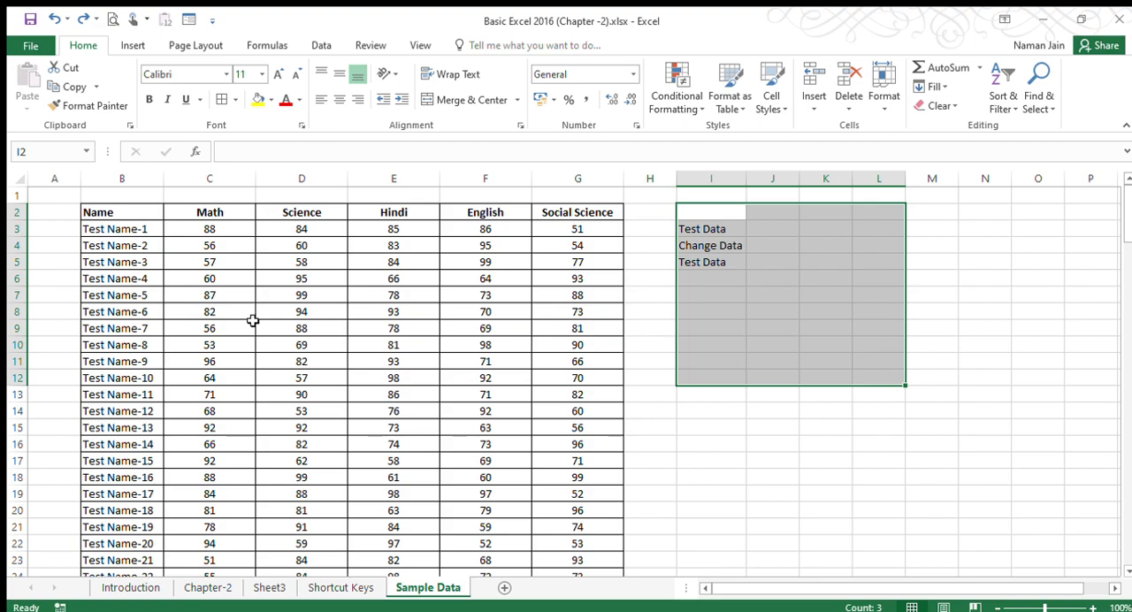
{"action": "left_click", "coordinate": [218, 262]}
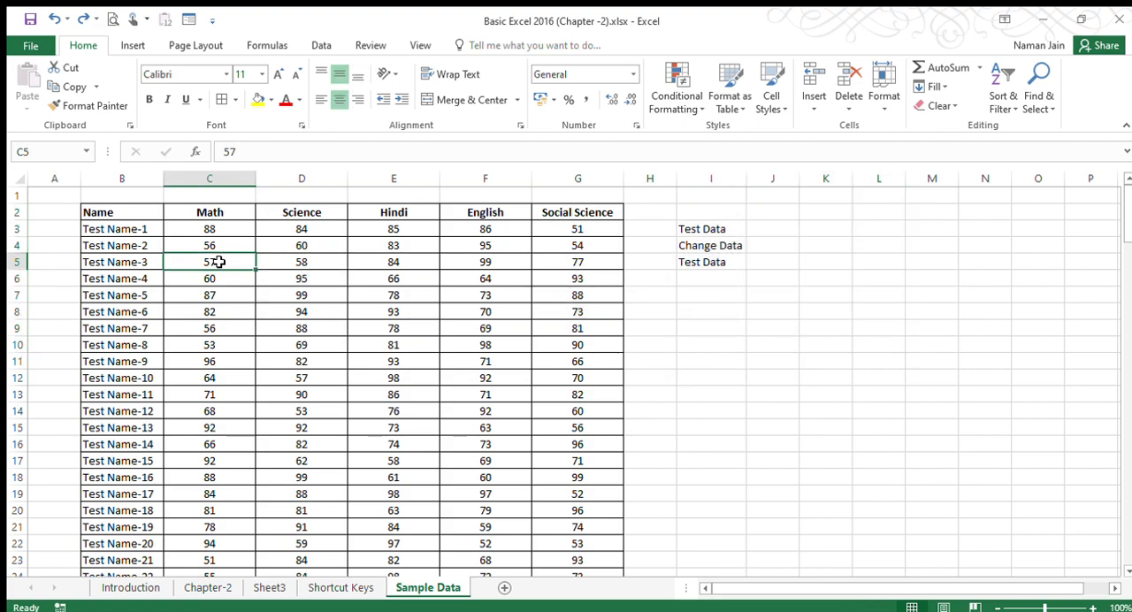
{"action": "key", "text": "ctrl+a"}
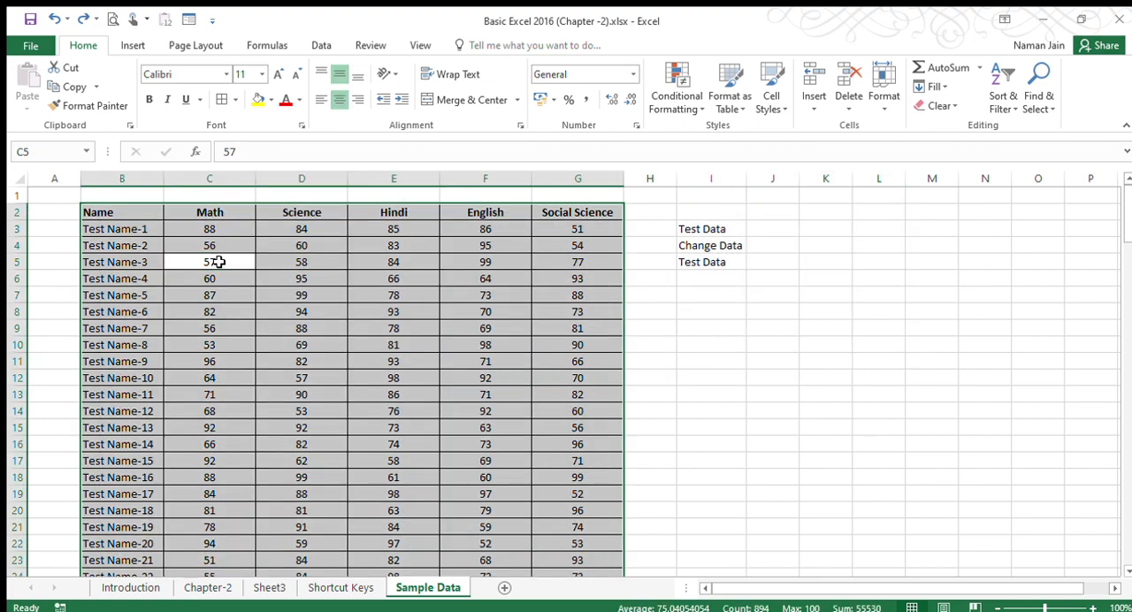